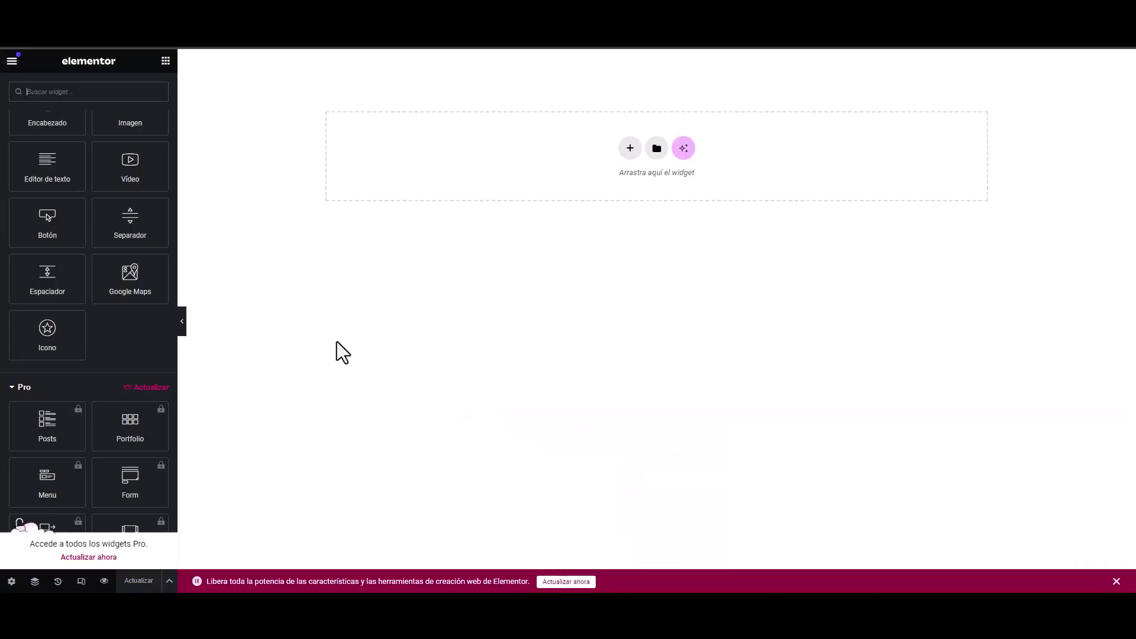
# - Browse the Pro widgets and view the upgrade information for the Posts widget
pyautogui.scroll(-2, 129, 310)
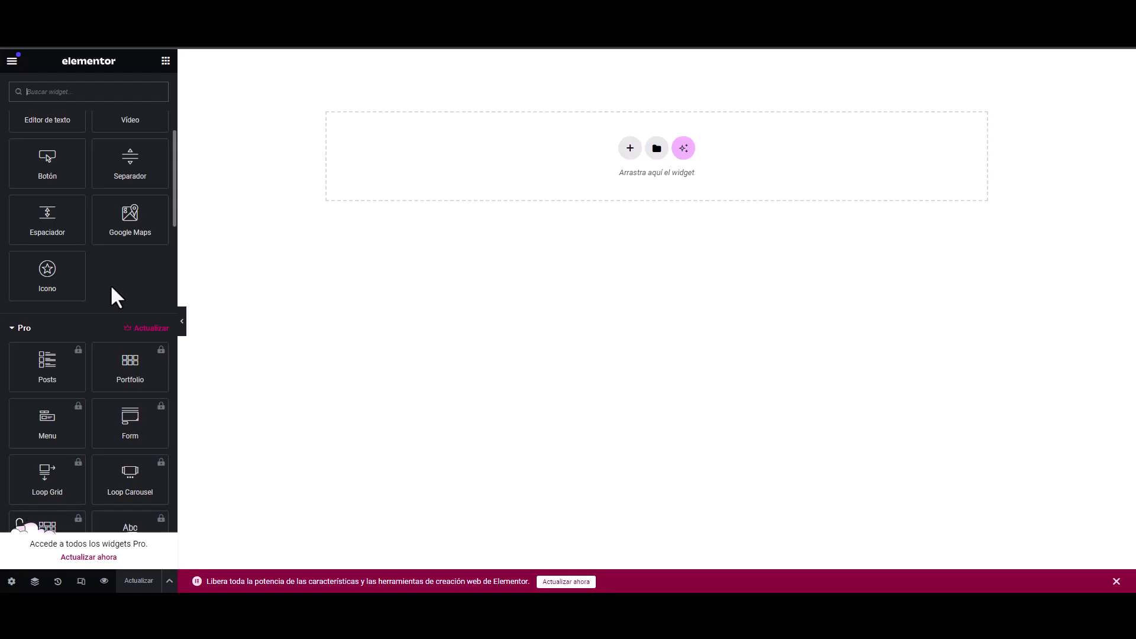
pyautogui.scroll(-2, 112, 297)
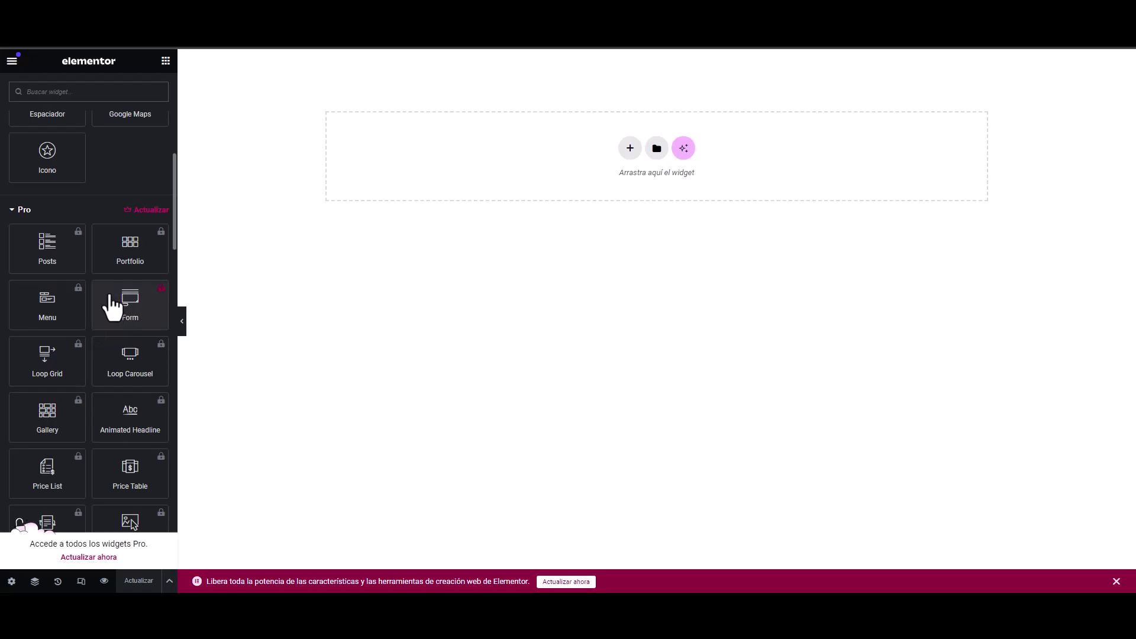
pyautogui.click(62, 263)
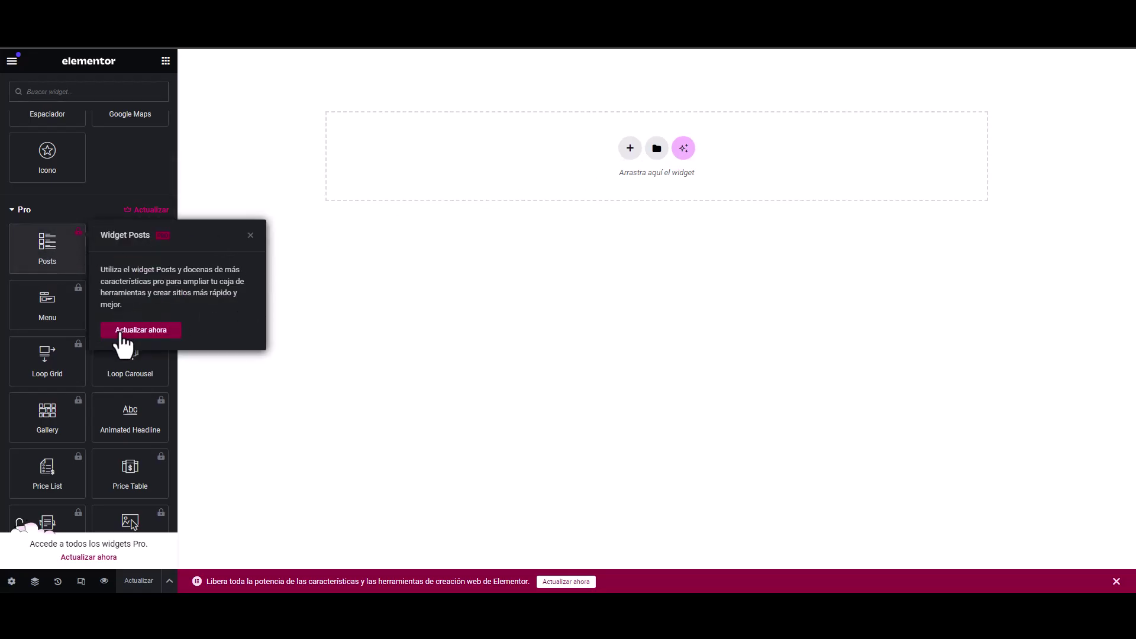
pyautogui.click(251, 236)
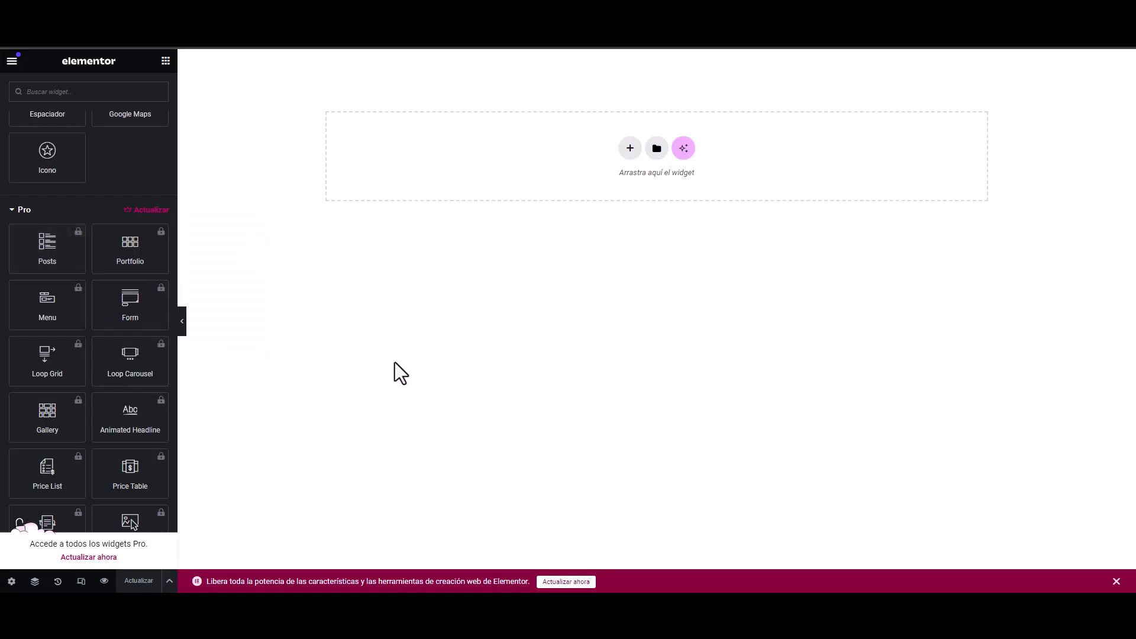
# - Open the template library and check the Go Pro option on the digital marketing studio block
pyautogui.click(657, 149)
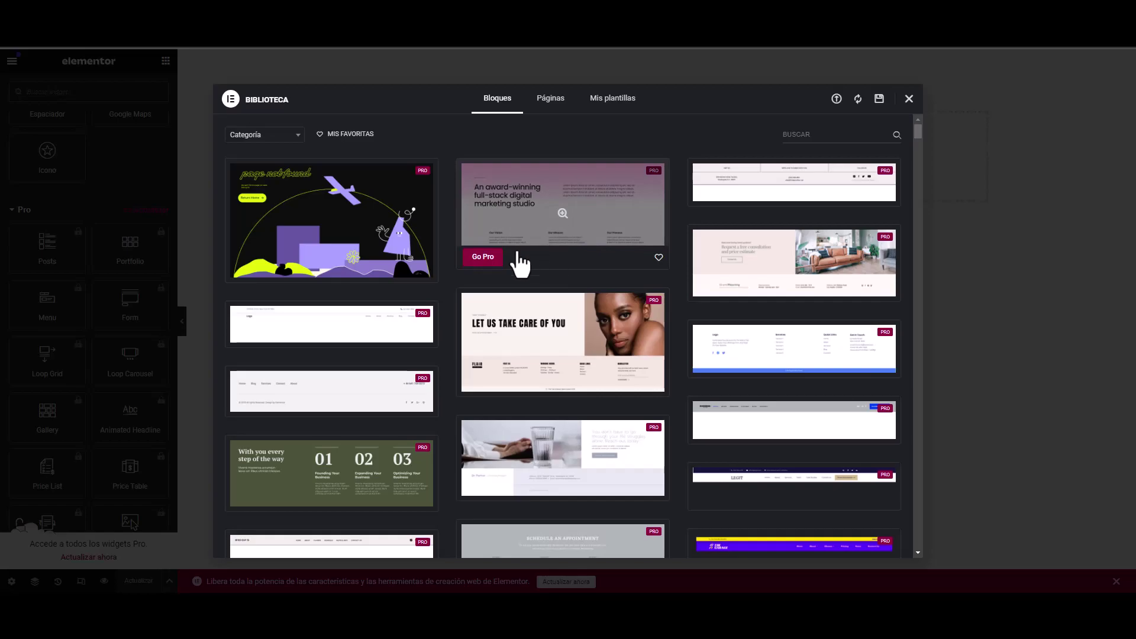
pyautogui.click(488, 259)
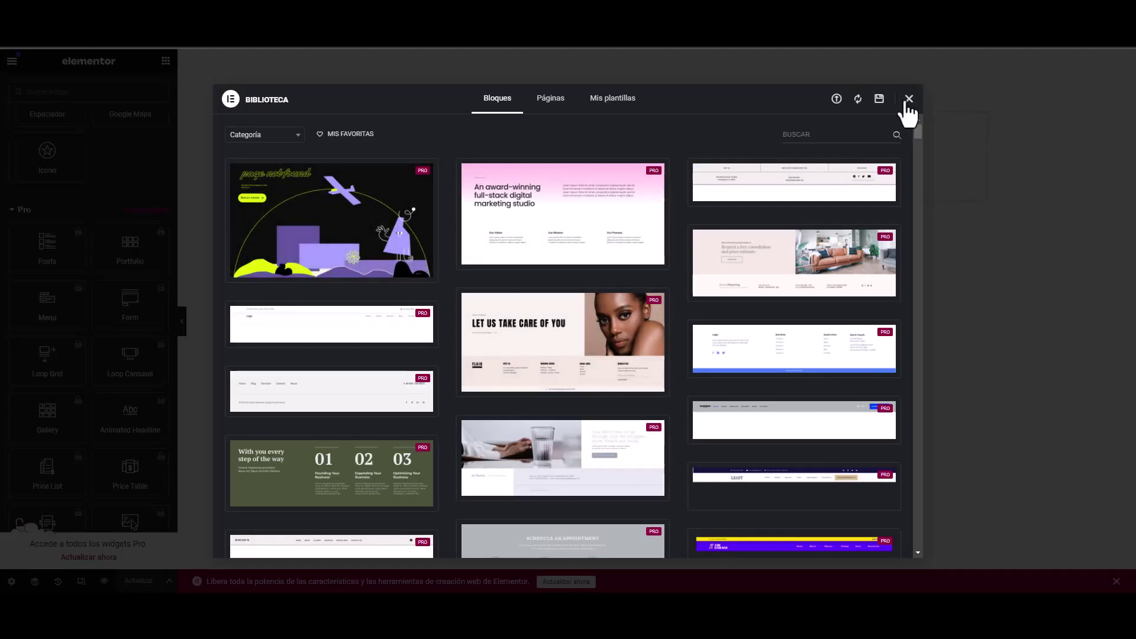
pyautogui.click(909, 99)
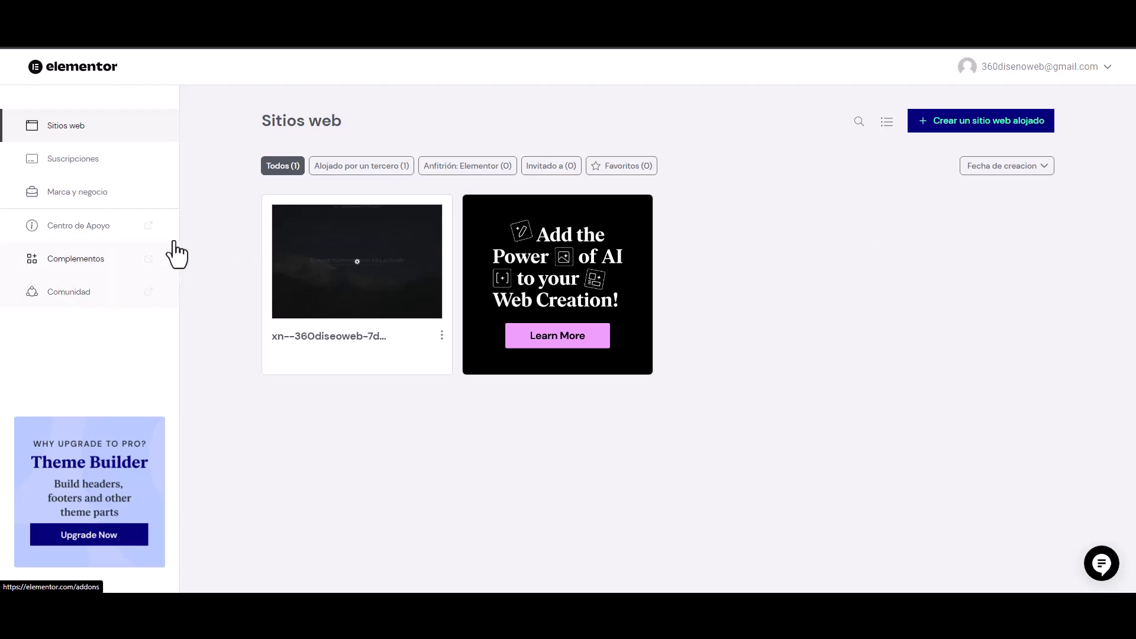
# - Review the Elementor account's Suscripciones and Marca y negocio sections and browse the Complementos add-on catalogue
pyautogui.click(69, 173)
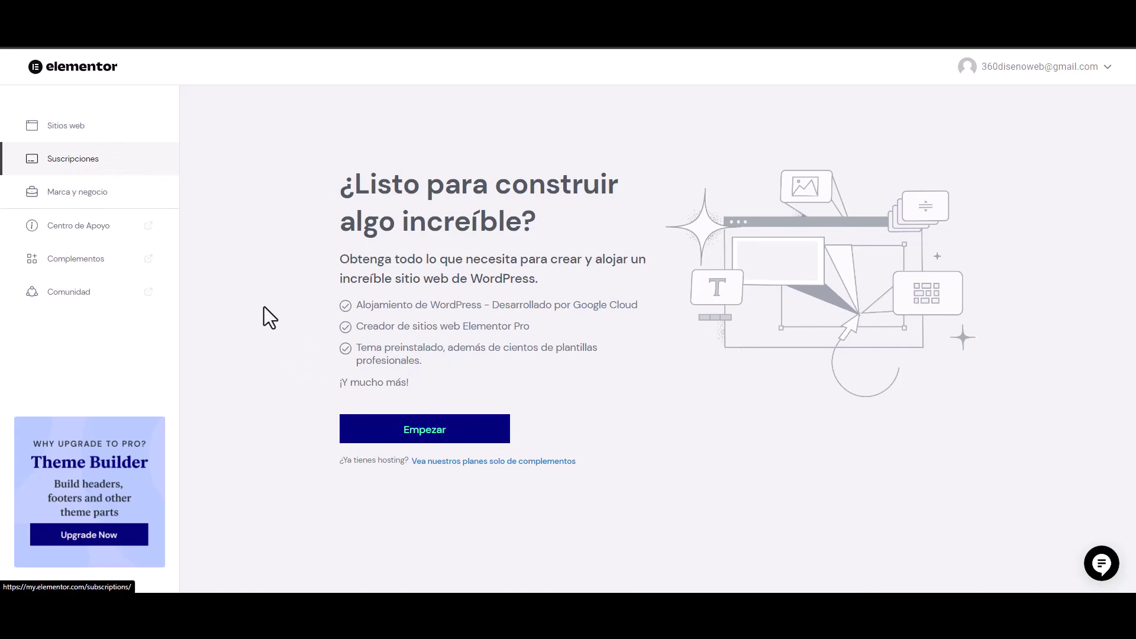
pyautogui.click(95, 196)
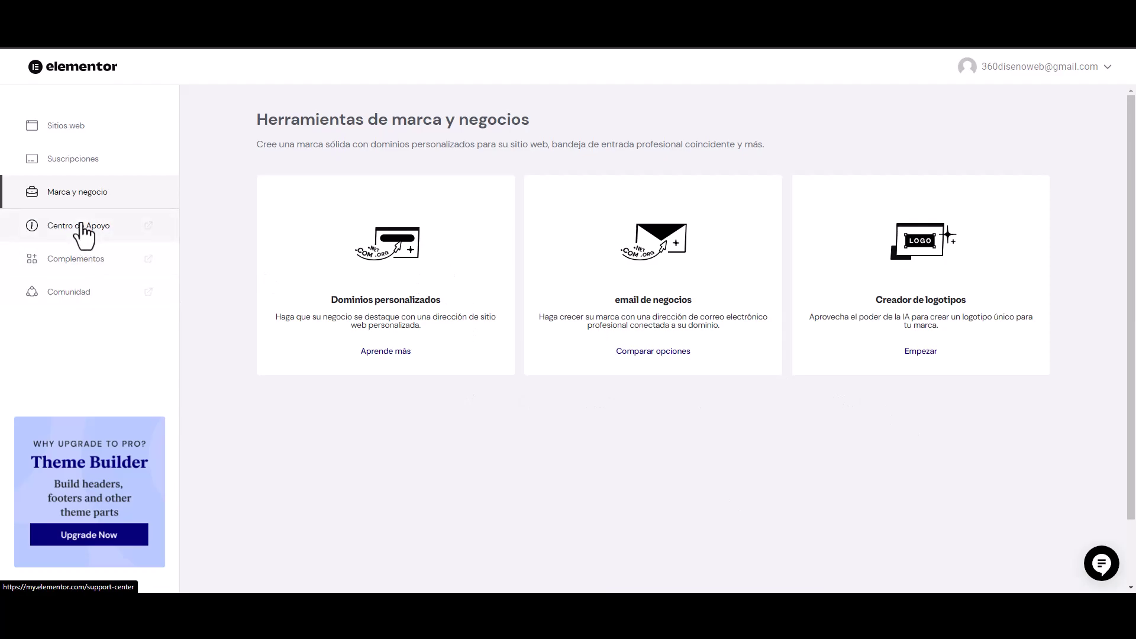
pyautogui.click(67, 261)
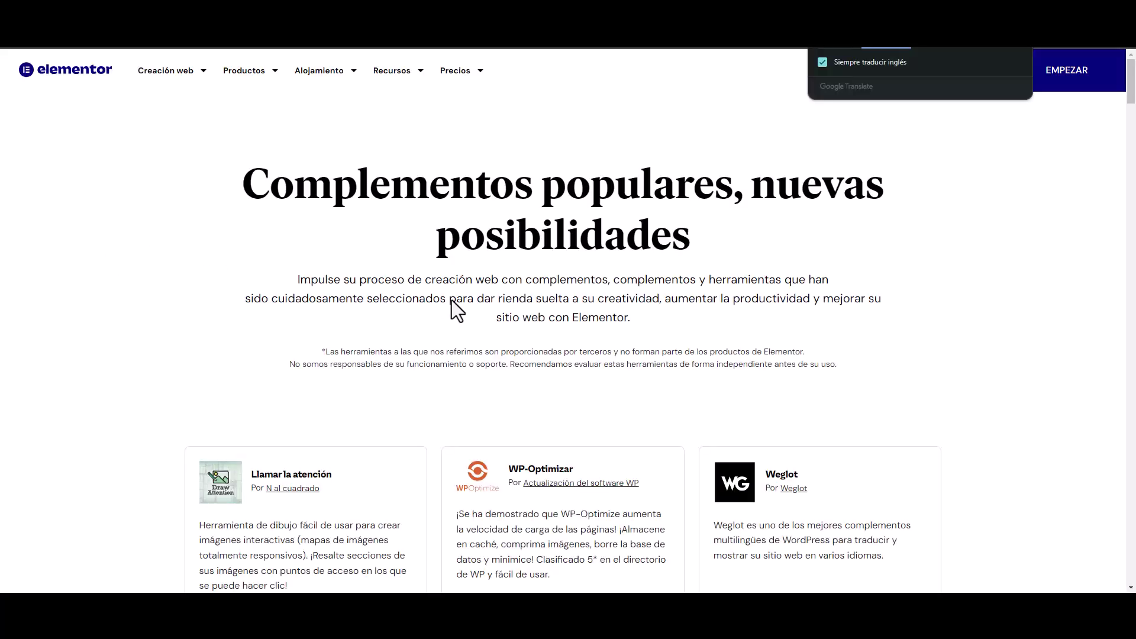
pyautogui.scroll(-4, 126, 311)
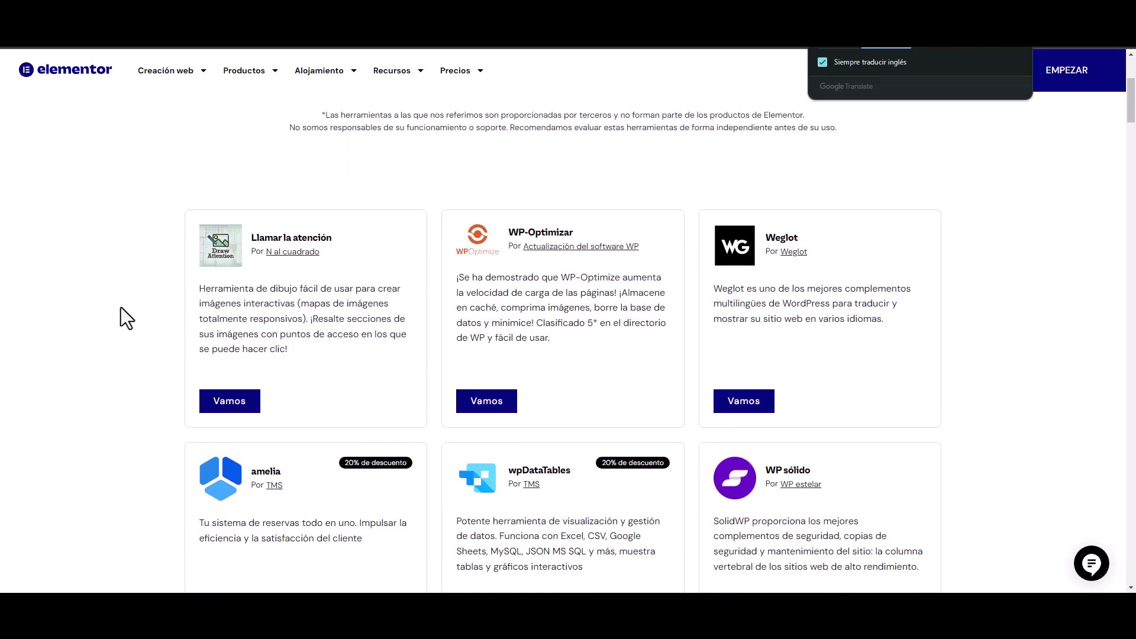
pyautogui.scroll(-5, 132, 310)
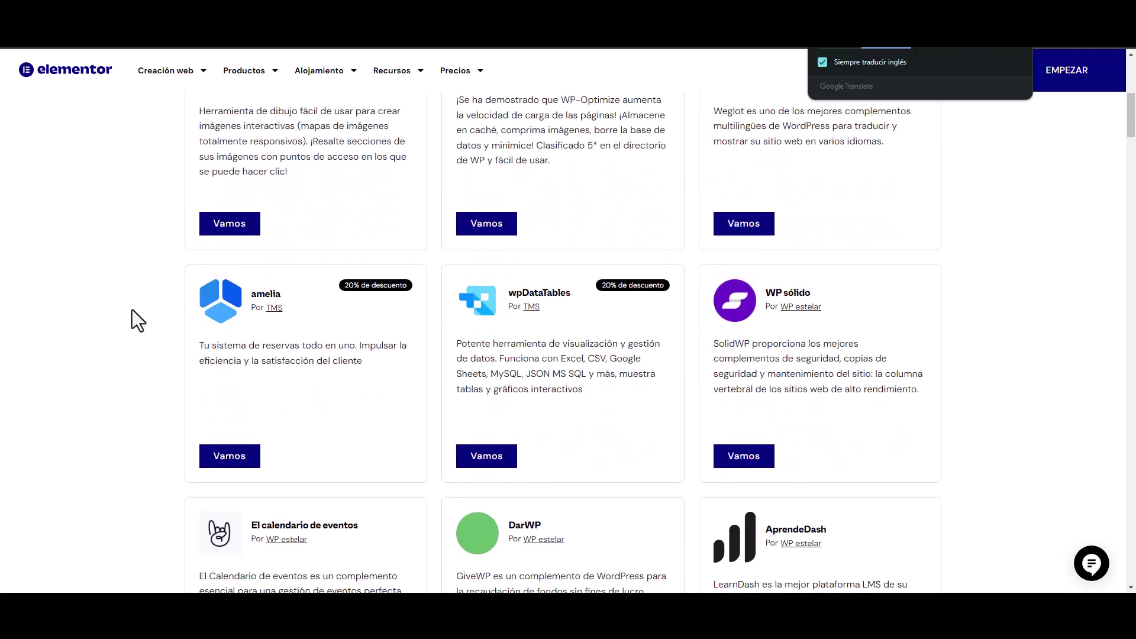
pyautogui.scroll(-2, 137, 319)
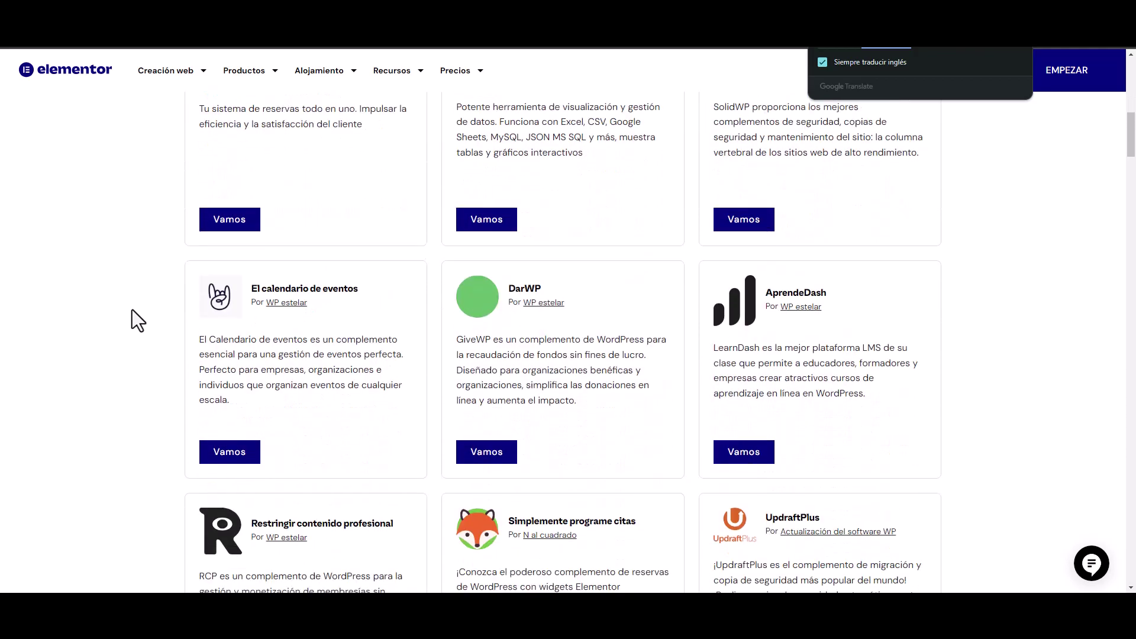
pyautogui.scroll(-7, 127, 322)
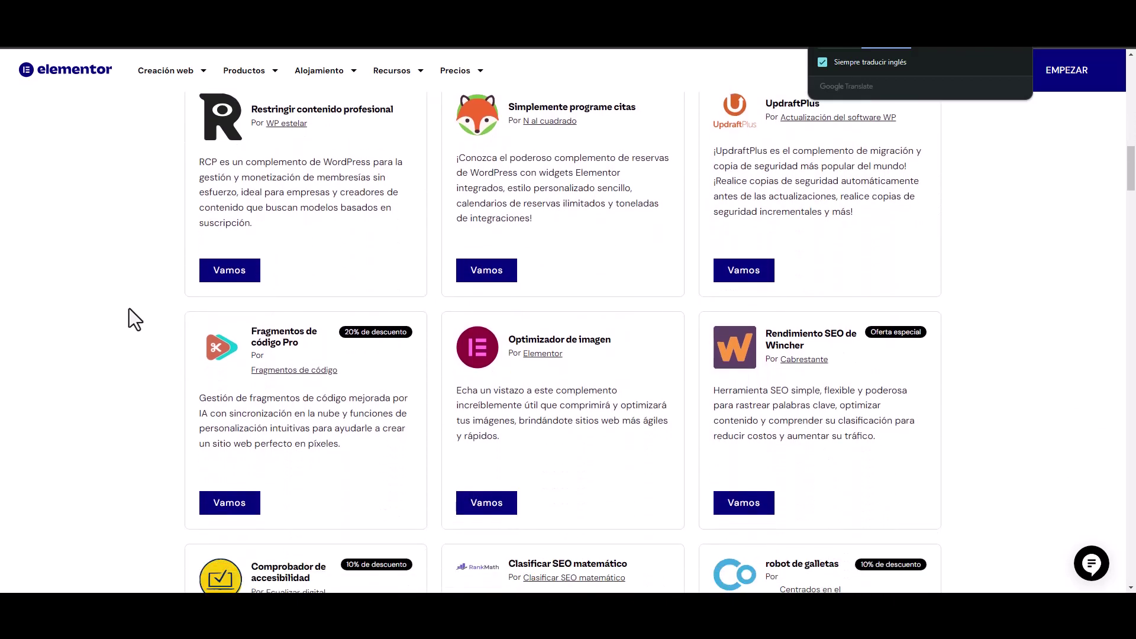
pyautogui.scroll(15, 131, 311)
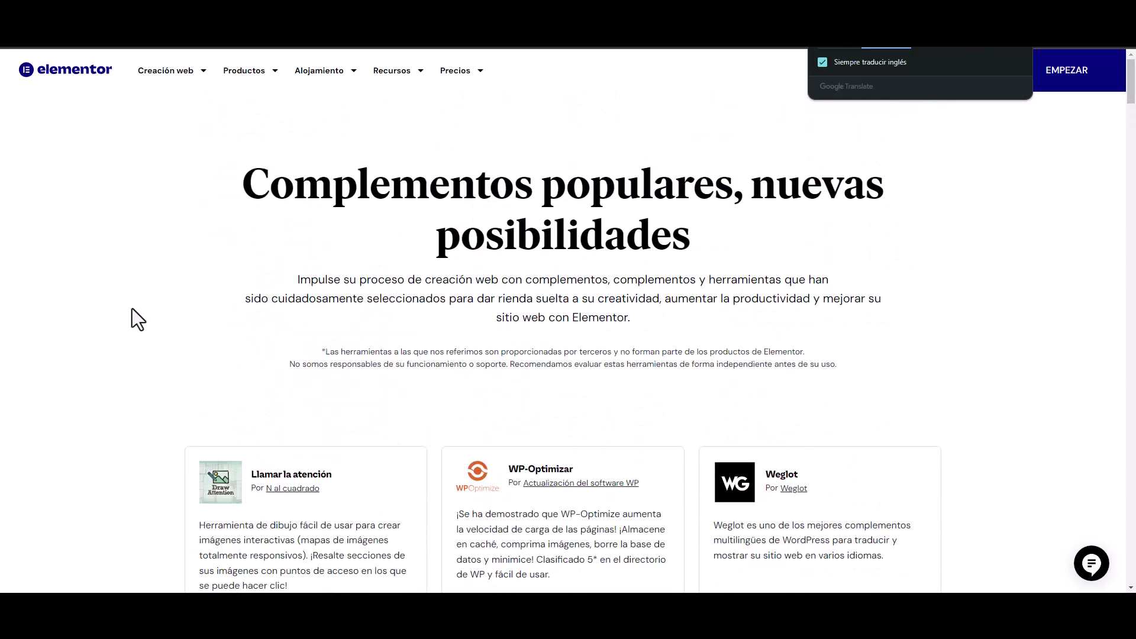
pyautogui.click(673, 44)
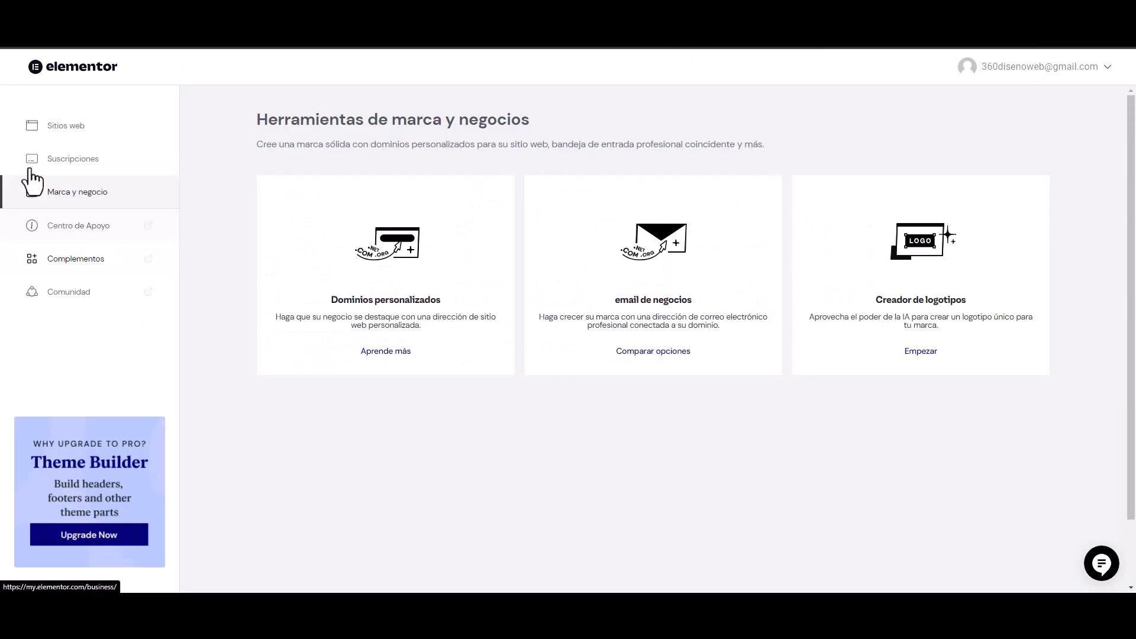
# - Compare the Elementor Pro plans on the pricing page and start buying the Avanzado plan at 99 USD per year
pyautogui.hotkey('ctrl', 'Tab')
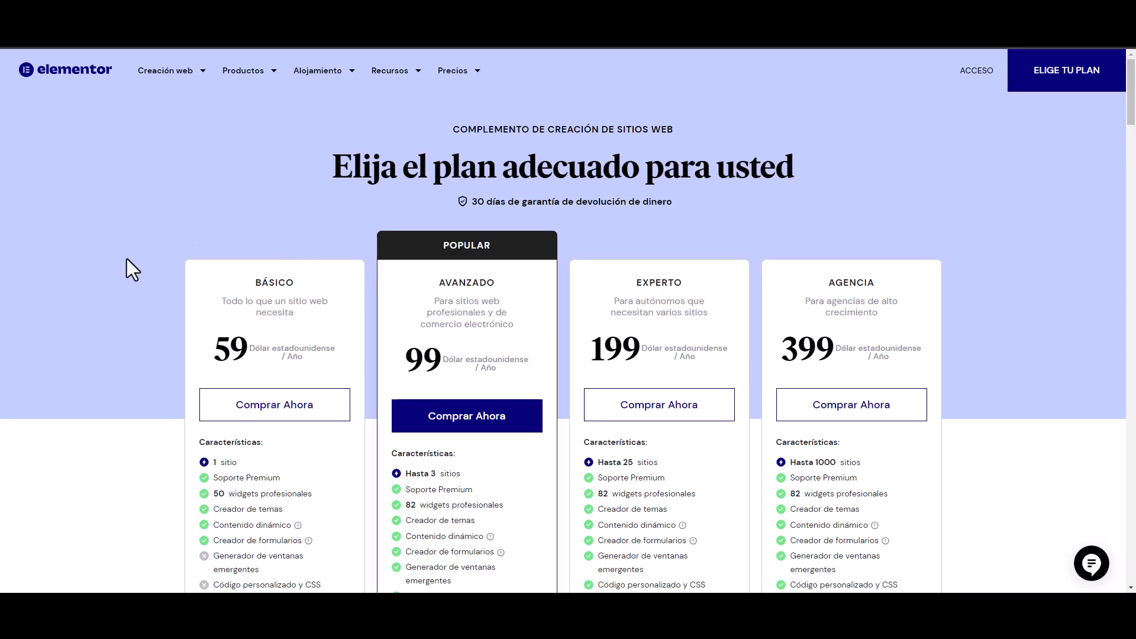
pyautogui.scroll(-1, 129, 260)
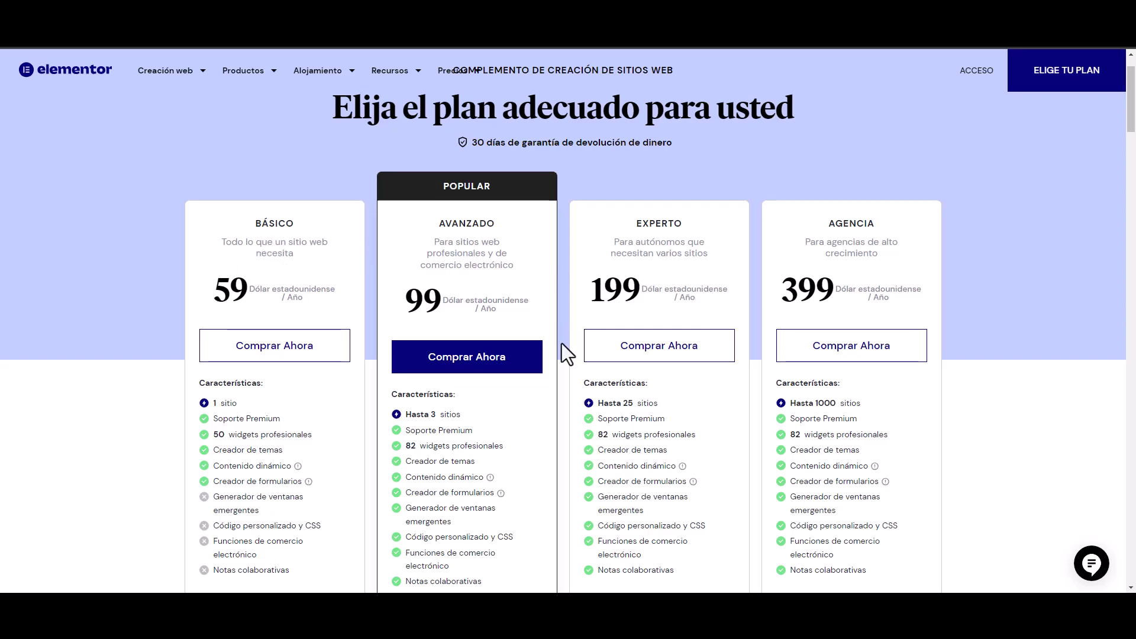
pyautogui.scroll(-1, 562, 344)
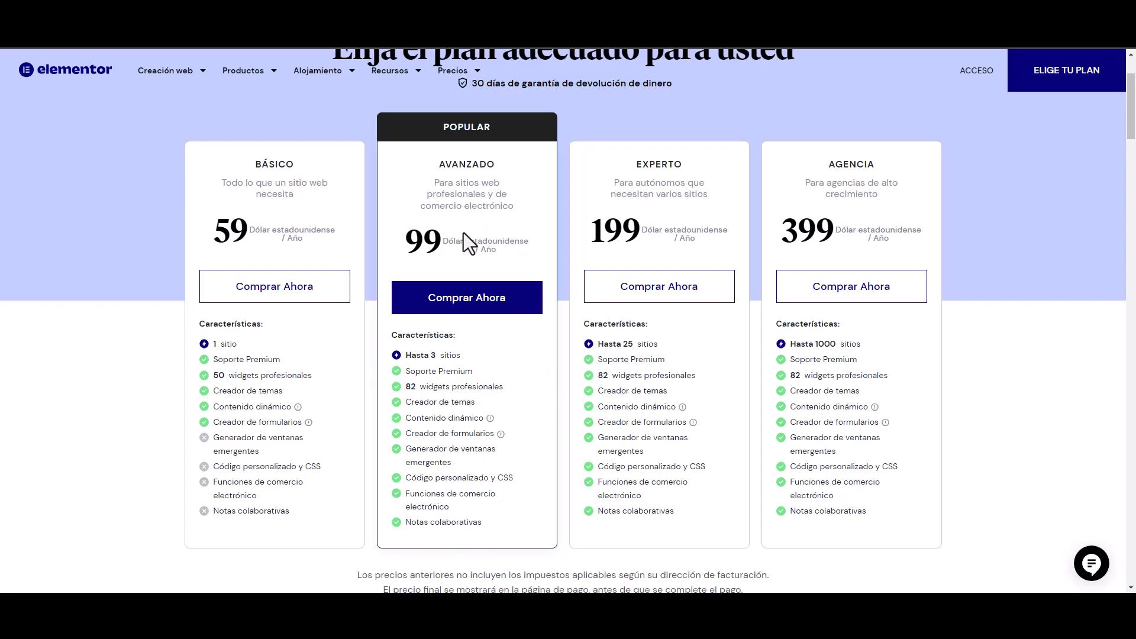
pyautogui.moveTo(438, 243); pyautogui.dragTo(415, 243)
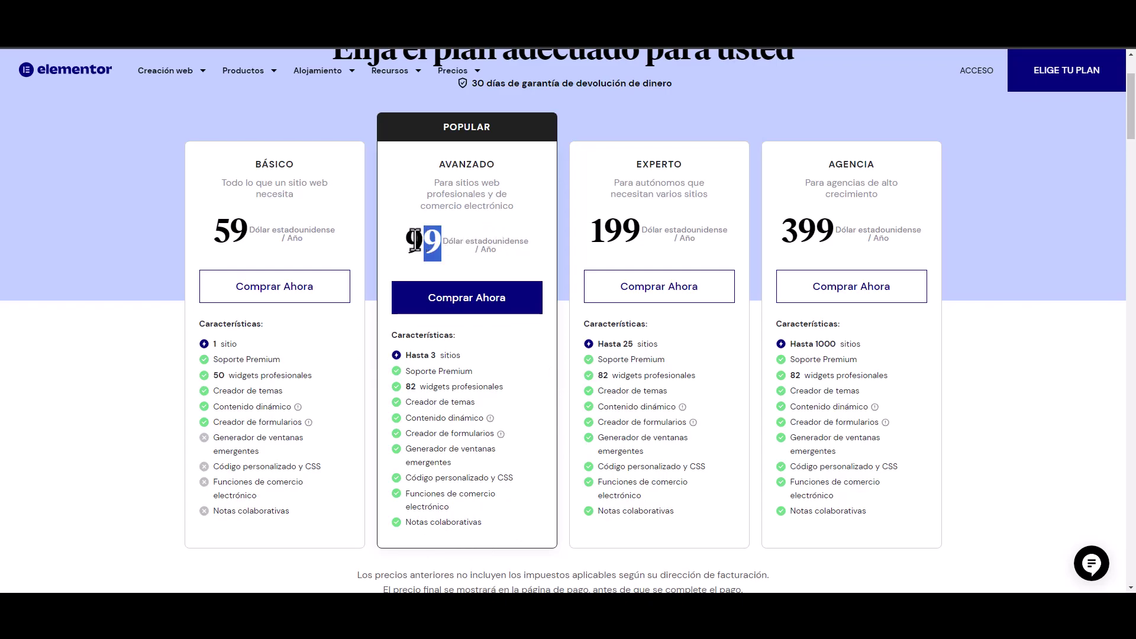
pyautogui.click(466, 306)
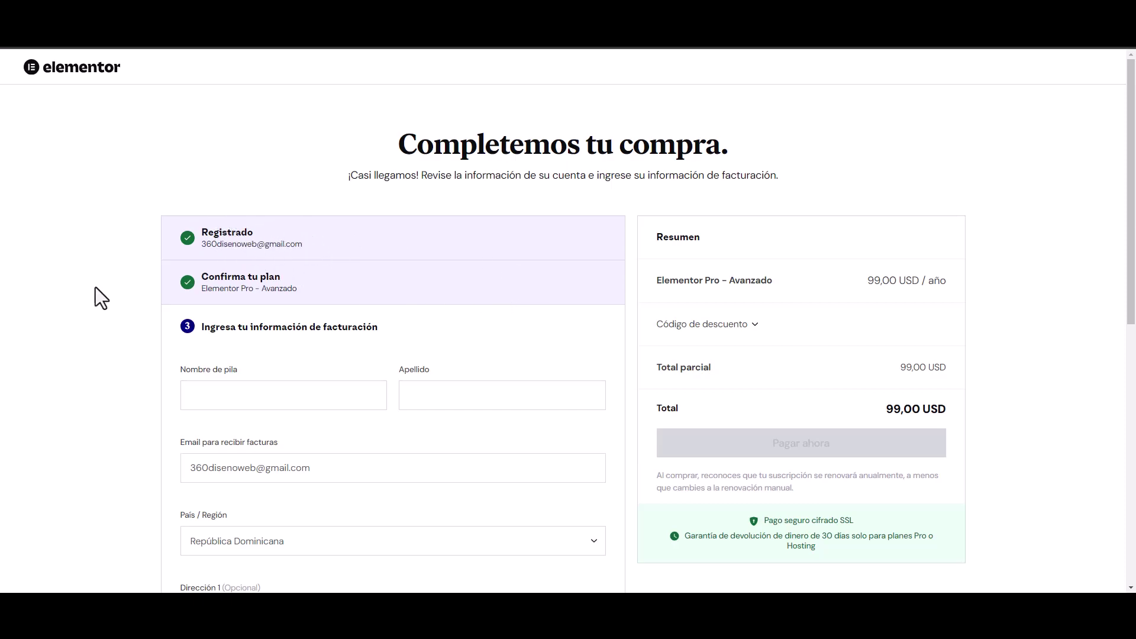
# - Examine which fields the checkout's billing information form asks for, from first name to VAT number, and which are optional
pyautogui.click(258, 400)
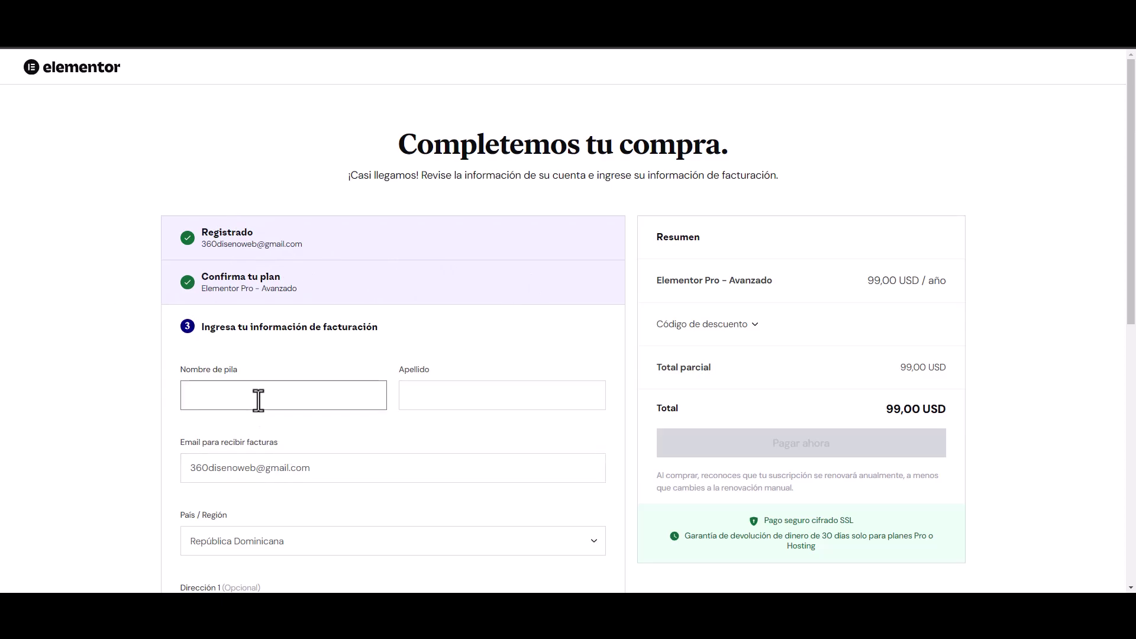
pyautogui.scroll(-3, 449, 400)
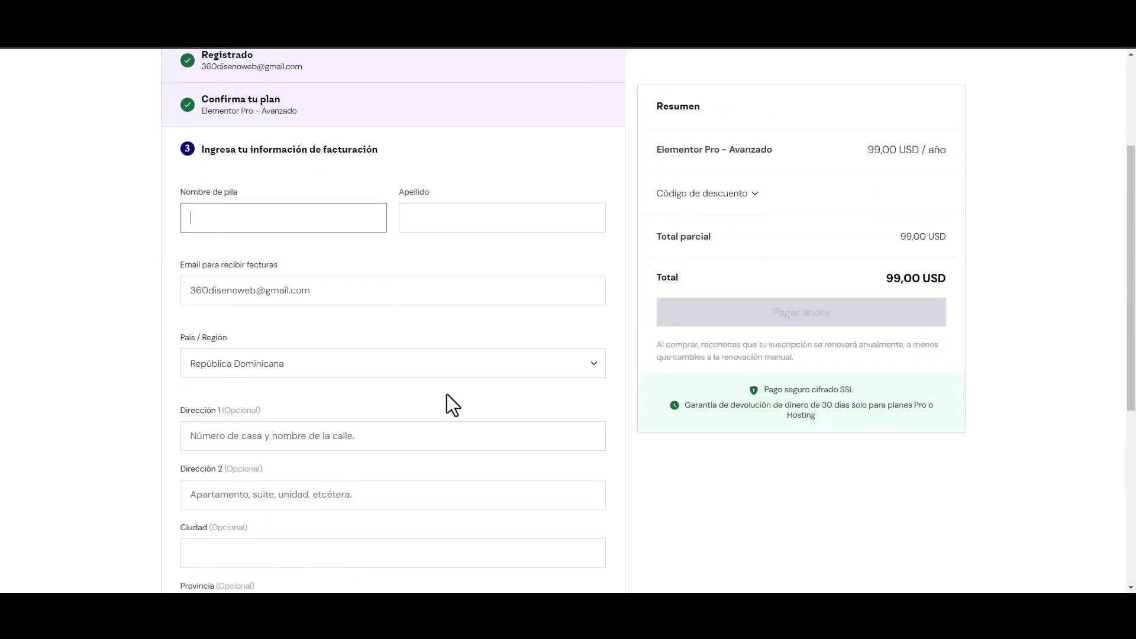
pyautogui.scroll(-1, 219, 373)
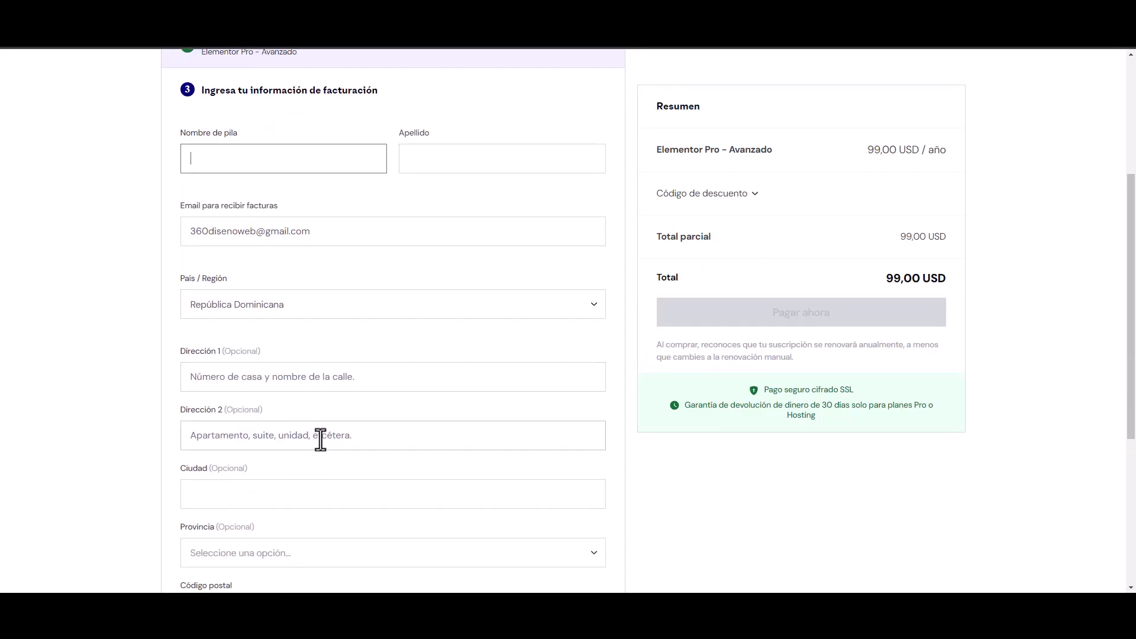
pyautogui.scroll(-2, 314, 437)
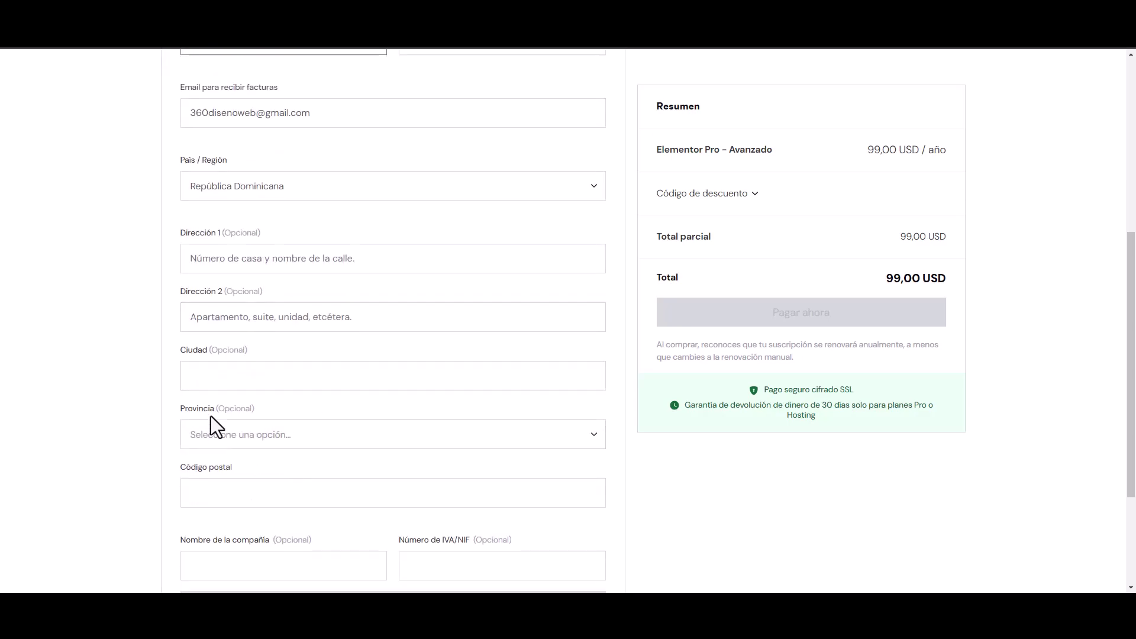
pyautogui.click(196, 498)
pyautogui.scroll(-1, 198, 496)
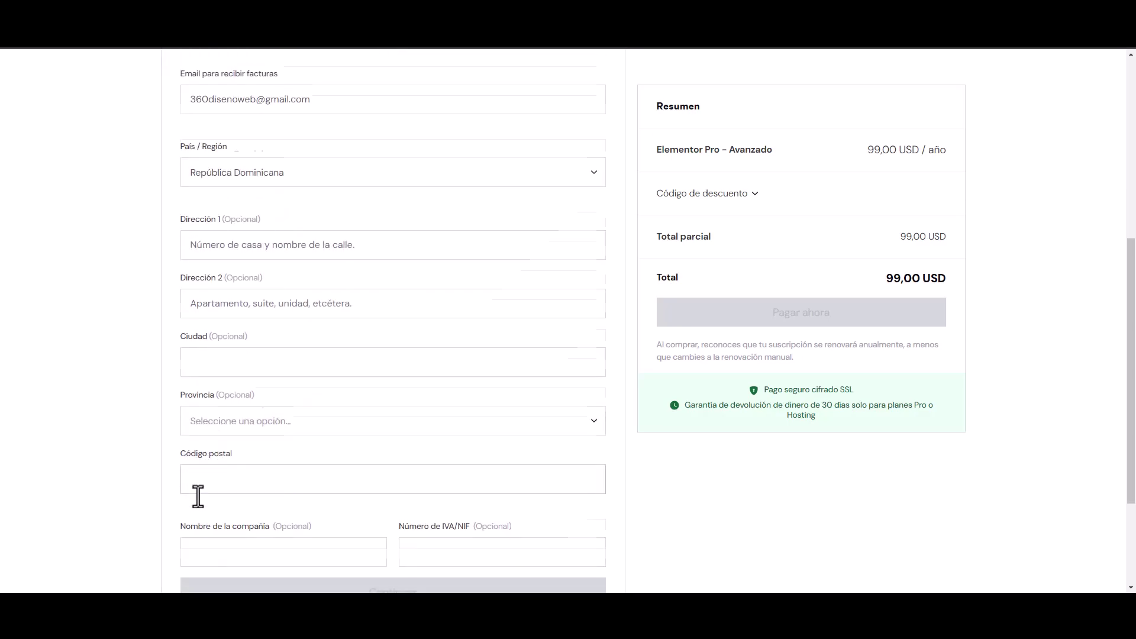
pyautogui.scroll(-2, 189, 533)
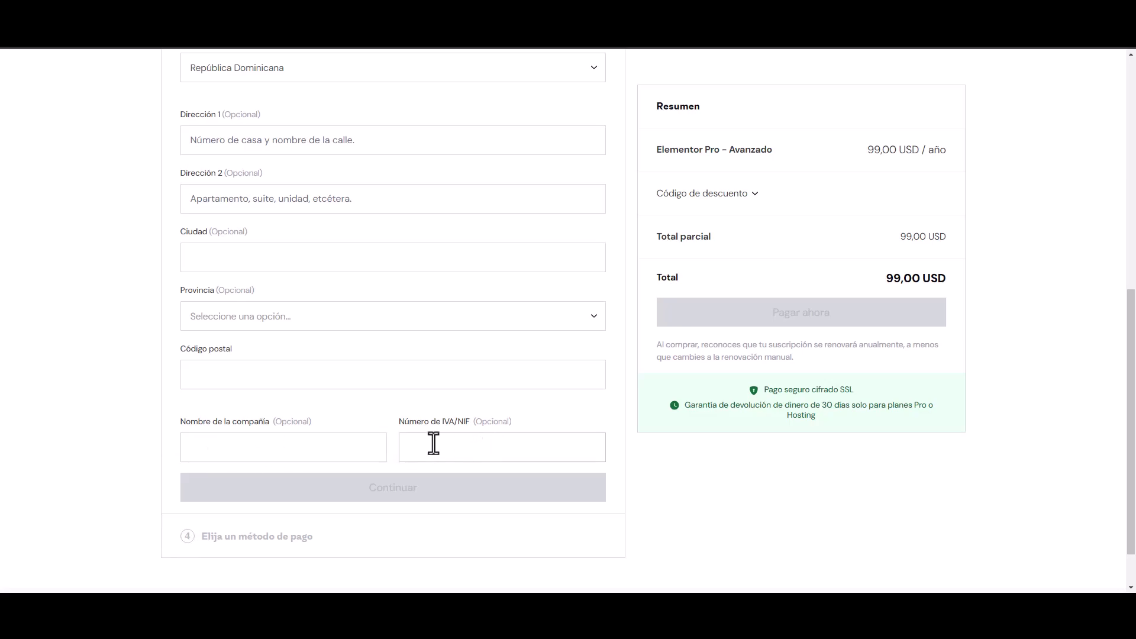
pyautogui.scroll(-1, 487, 435)
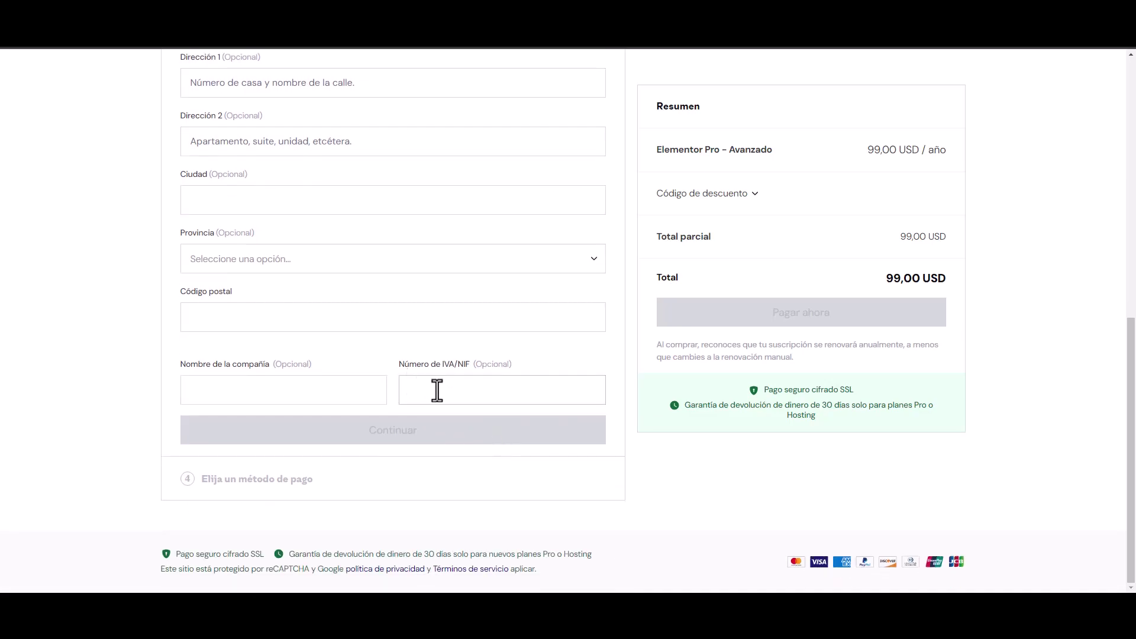
pyautogui.scroll(5, 336, 432)
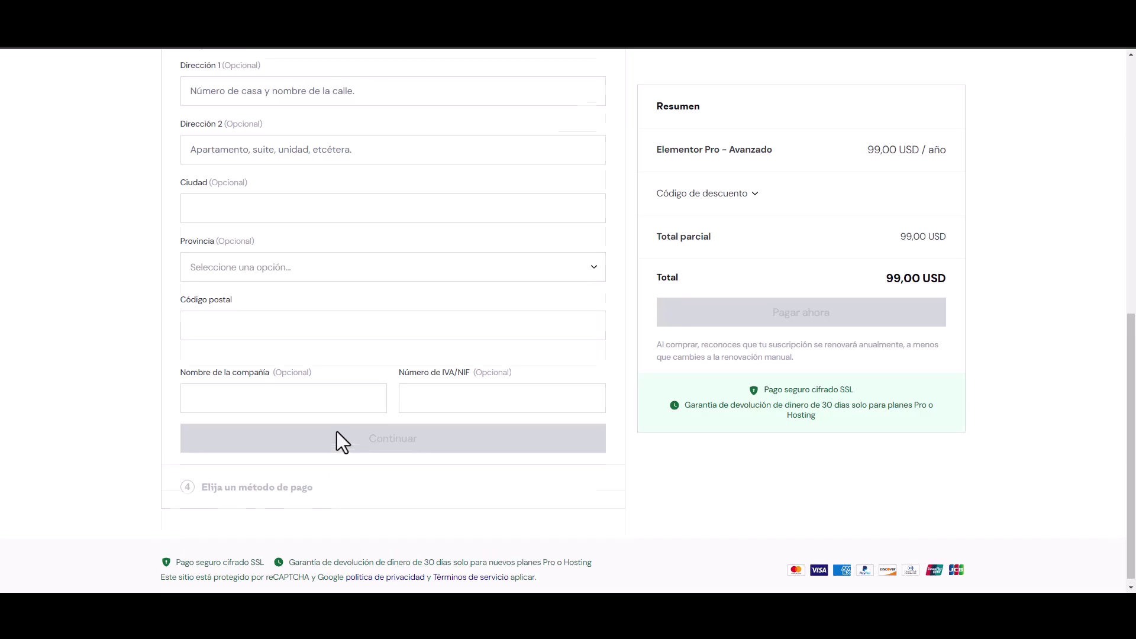
pyautogui.scroll(-5, 374, 293)
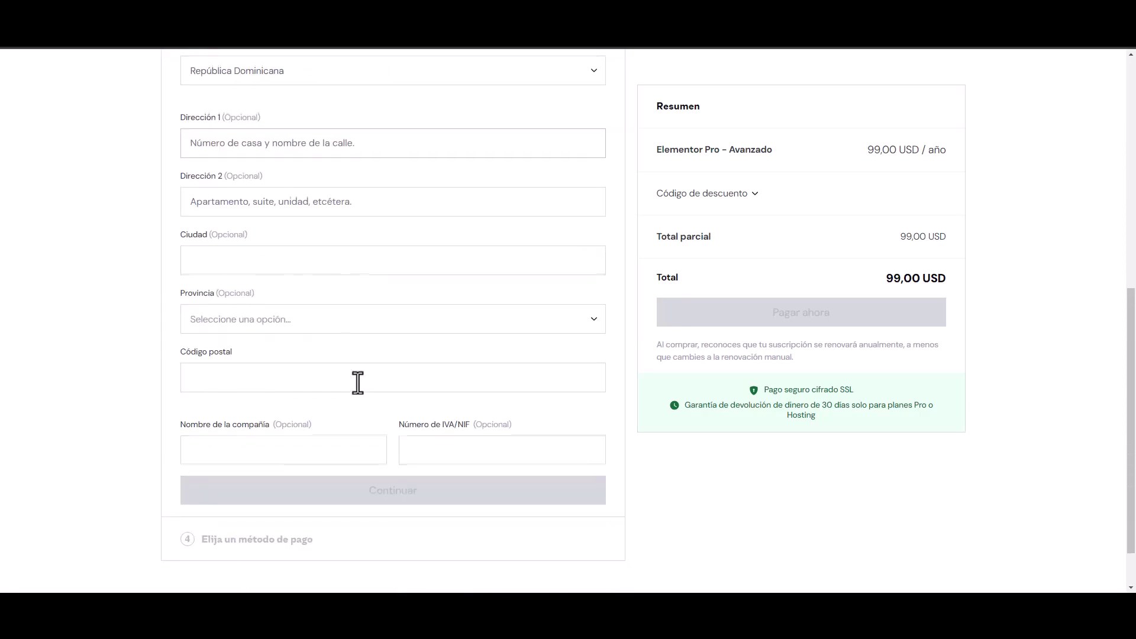
pyautogui.scroll(7, 304, 441)
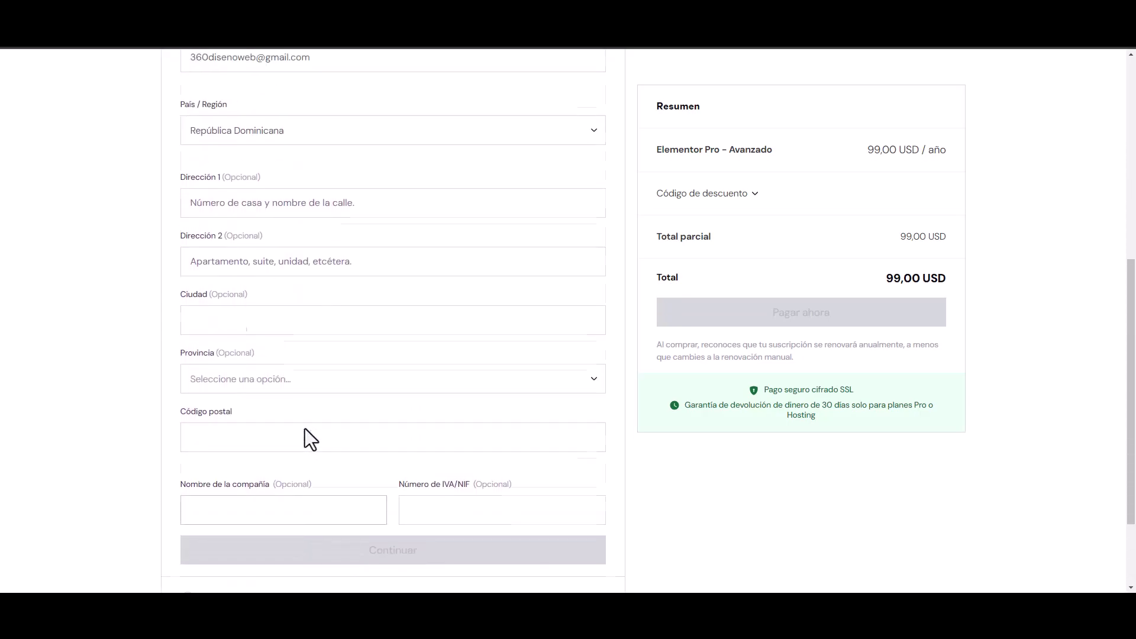
# - Complete the billing information with the buyer's name, address and company, and choose PayPal as the payment method
pyautogui.click(254, 279)
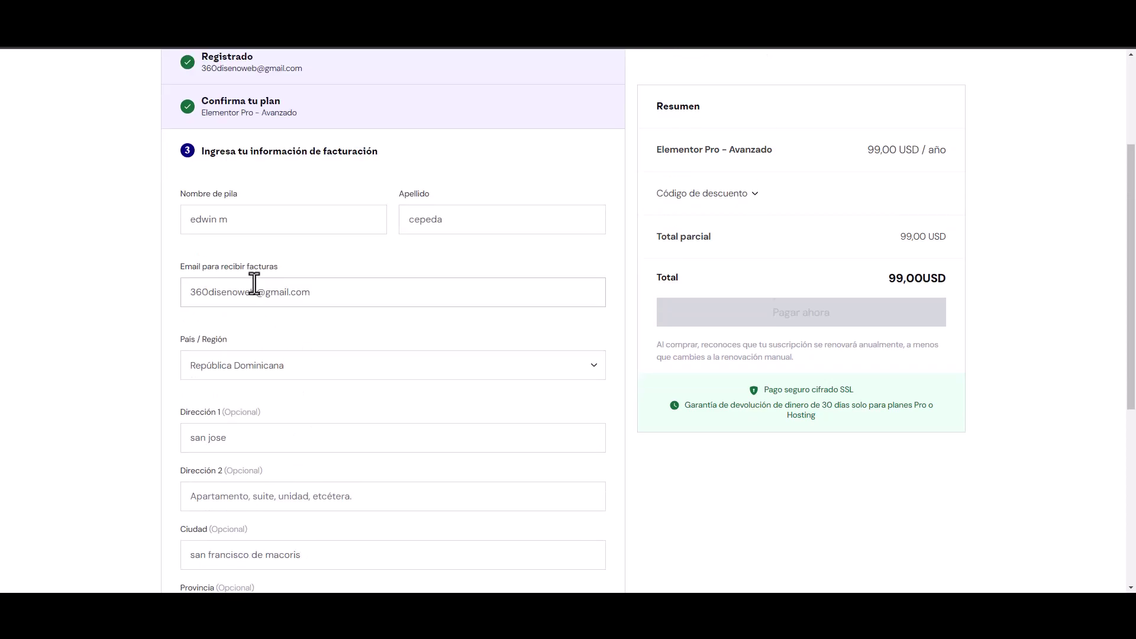
pyautogui.scroll(-6, 350, 246)
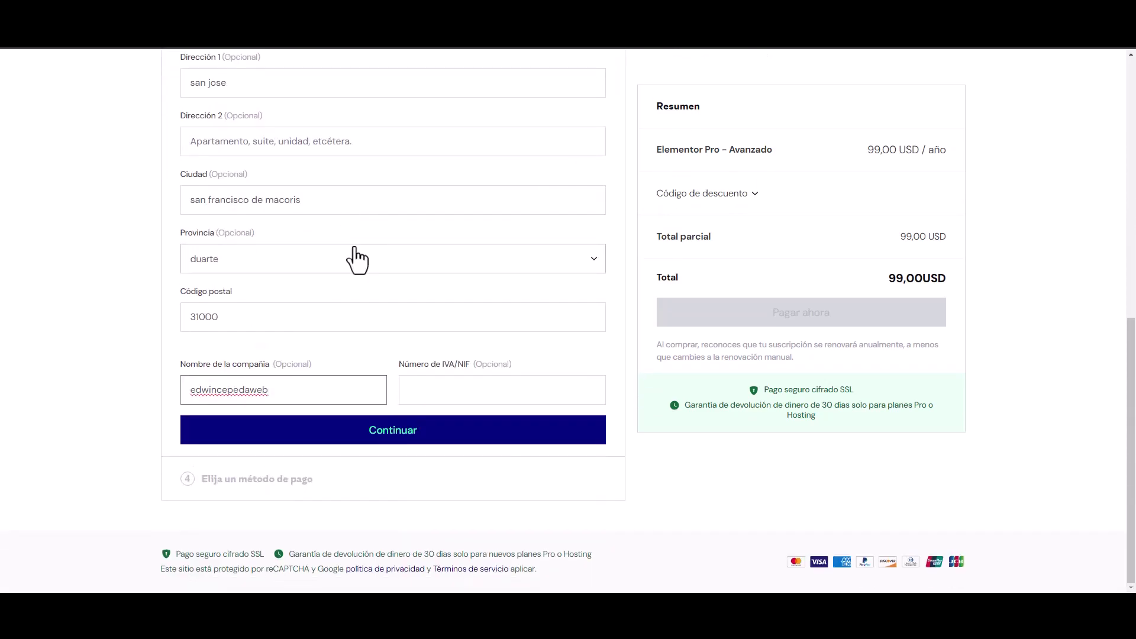
pyautogui.click(386, 438)
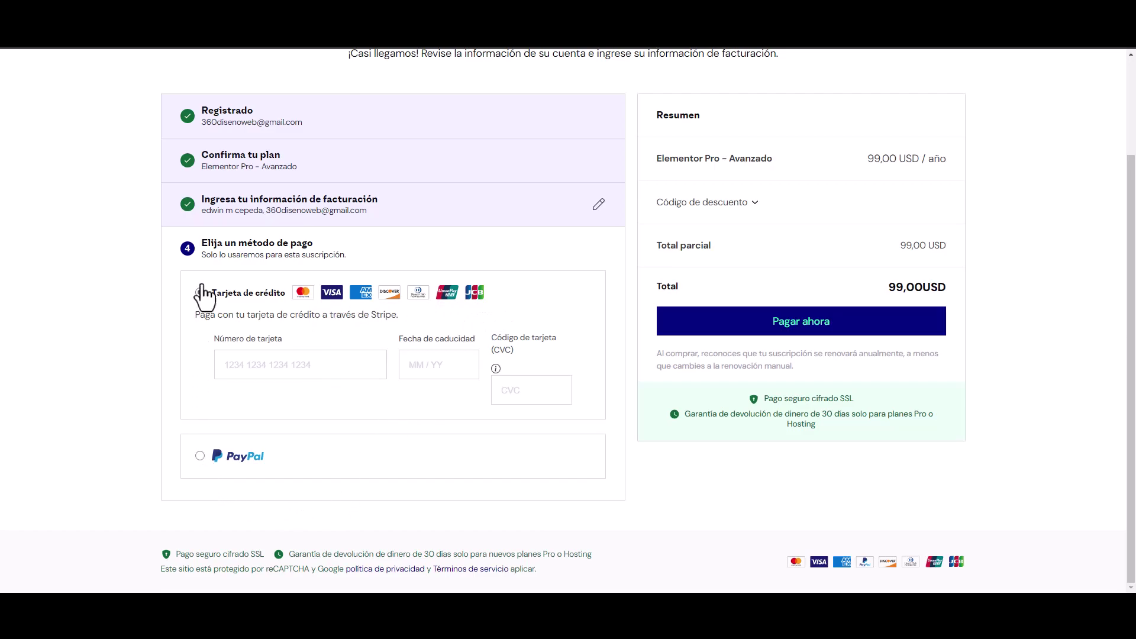
pyautogui.click(199, 458)
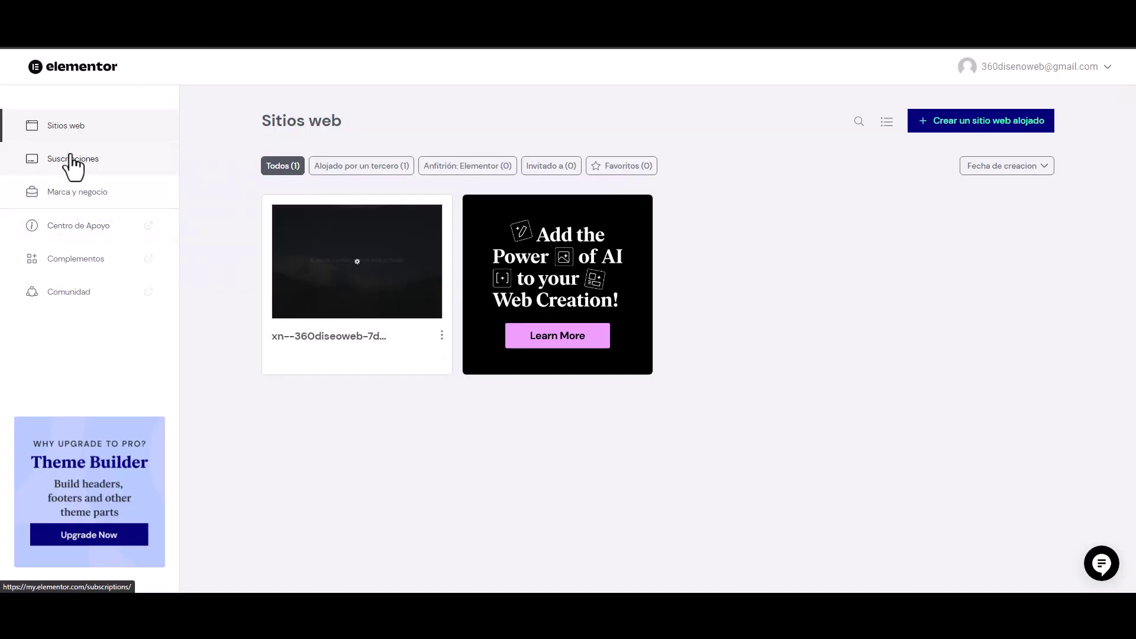
# - Open the Elementor account's Suscripciones section and look in the computer's Descargas folder for the plugin file
pyautogui.click(69, 159)
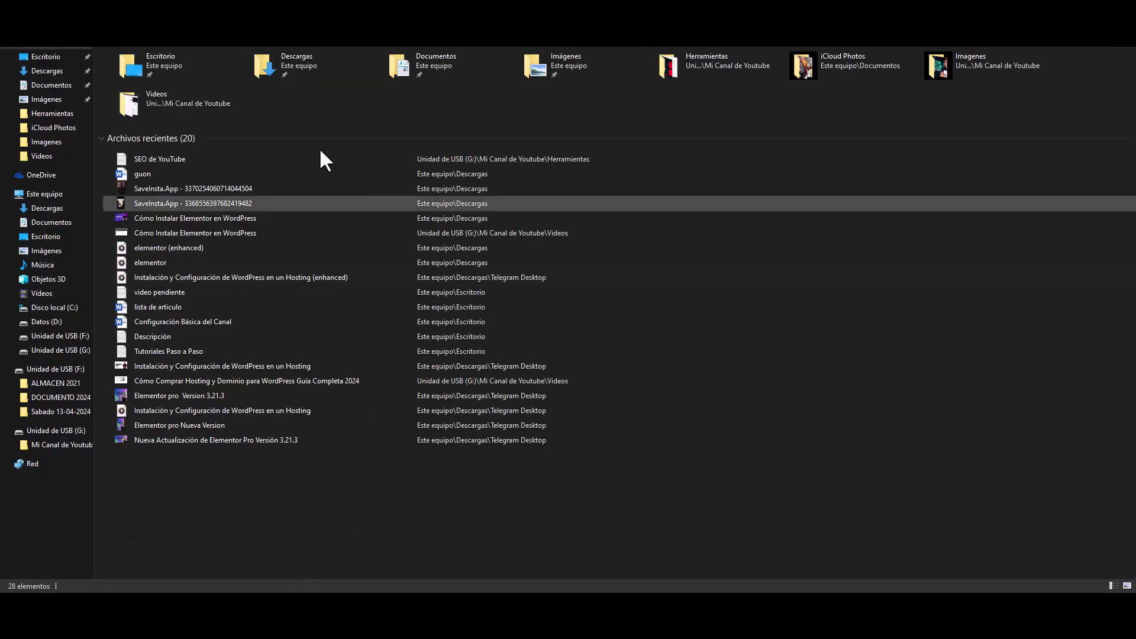
pyautogui.click(61, 85)
pyautogui.click(50, 71)
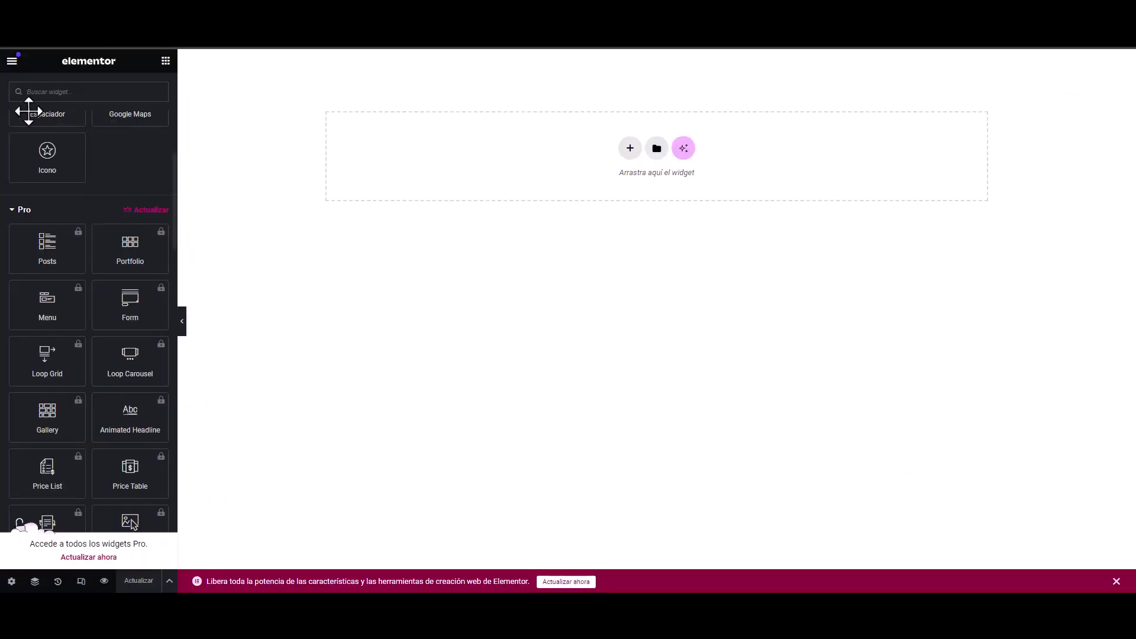
# - Leave the Elementor editor for the WordPress dashboard and update the installed Elementor plugin to version 3.21.7
pyautogui.click(12, 62)
pyautogui.click(44, 339)
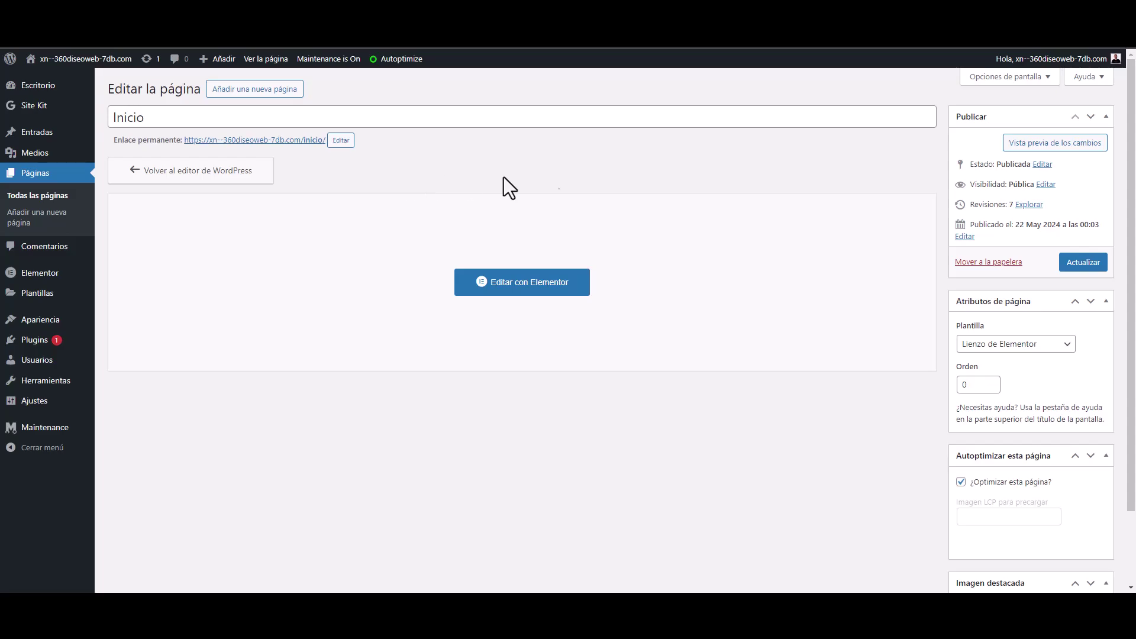
pyautogui.click(32, 346)
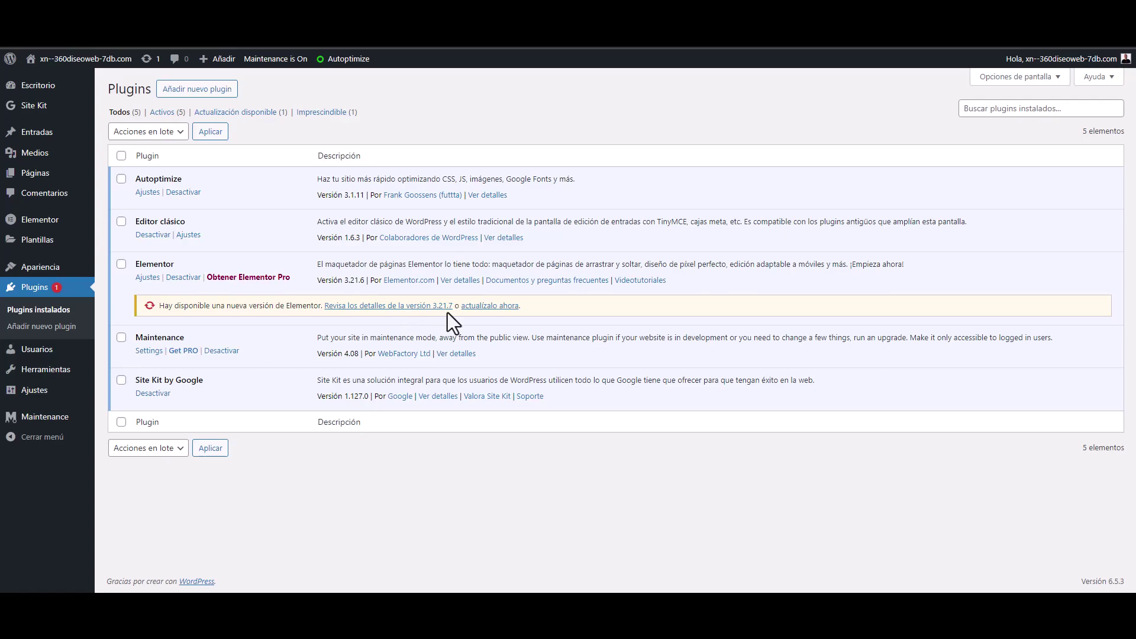
pyautogui.click(485, 307)
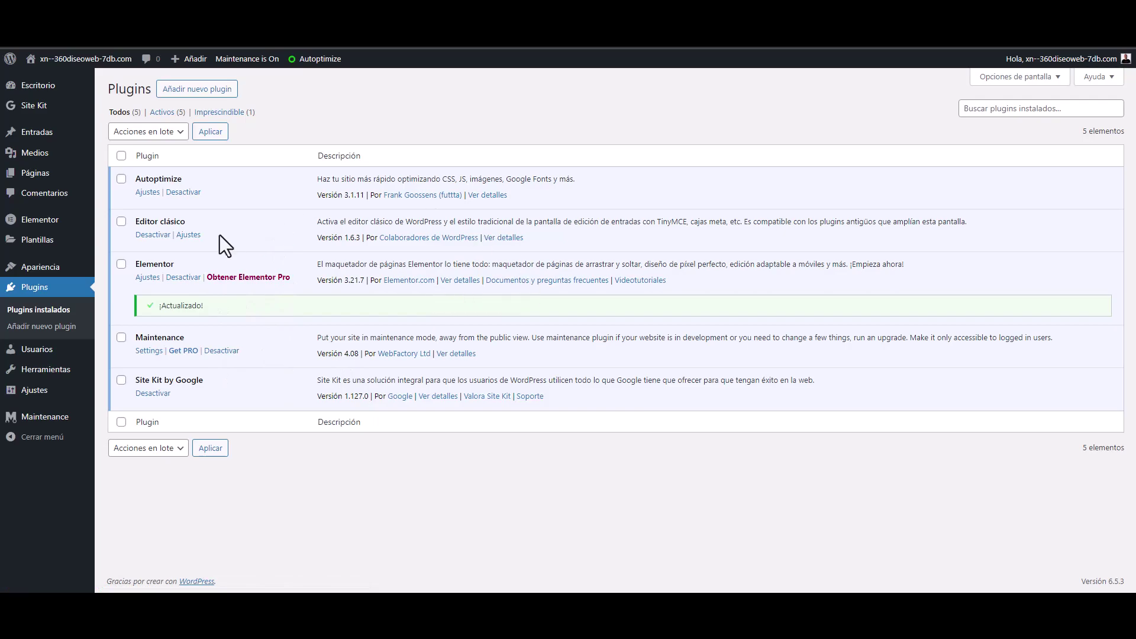
# - Install the Elementor pro zip file from the Descargas folder as a new WordPress plugin and activate it
pyautogui.click(188, 95)
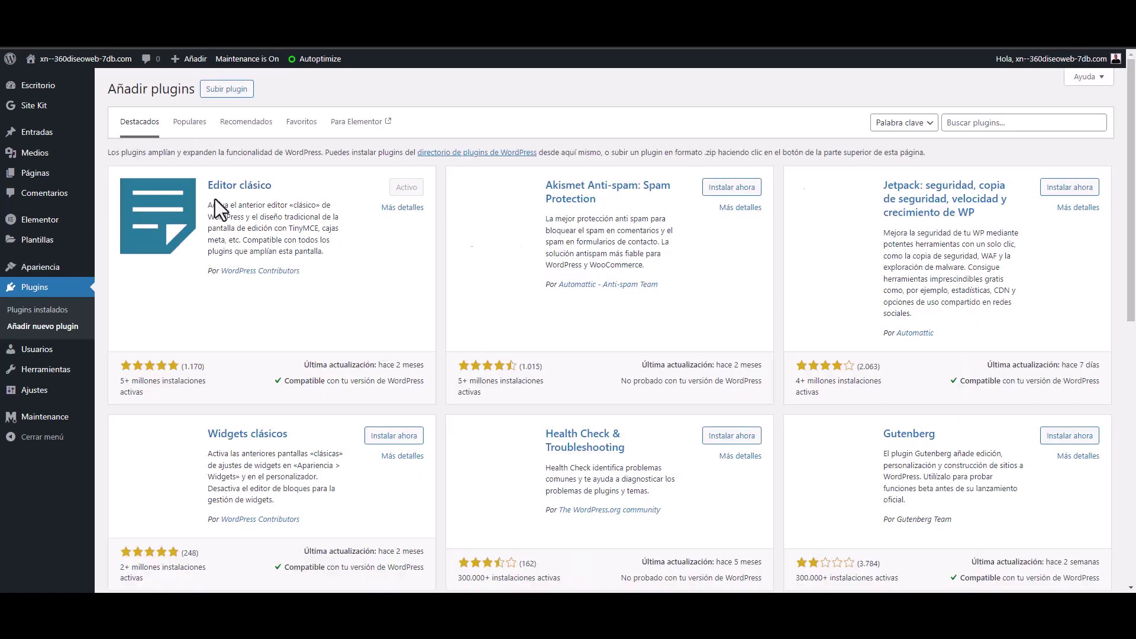
pyautogui.click(225, 93)
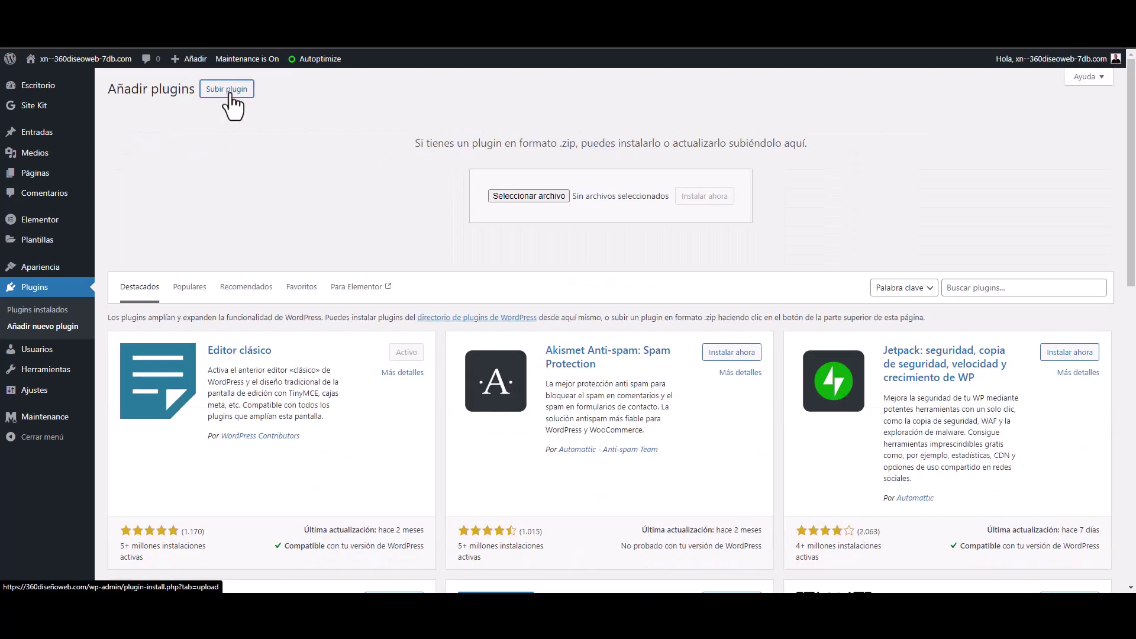
pyautogui.click(556, 198)
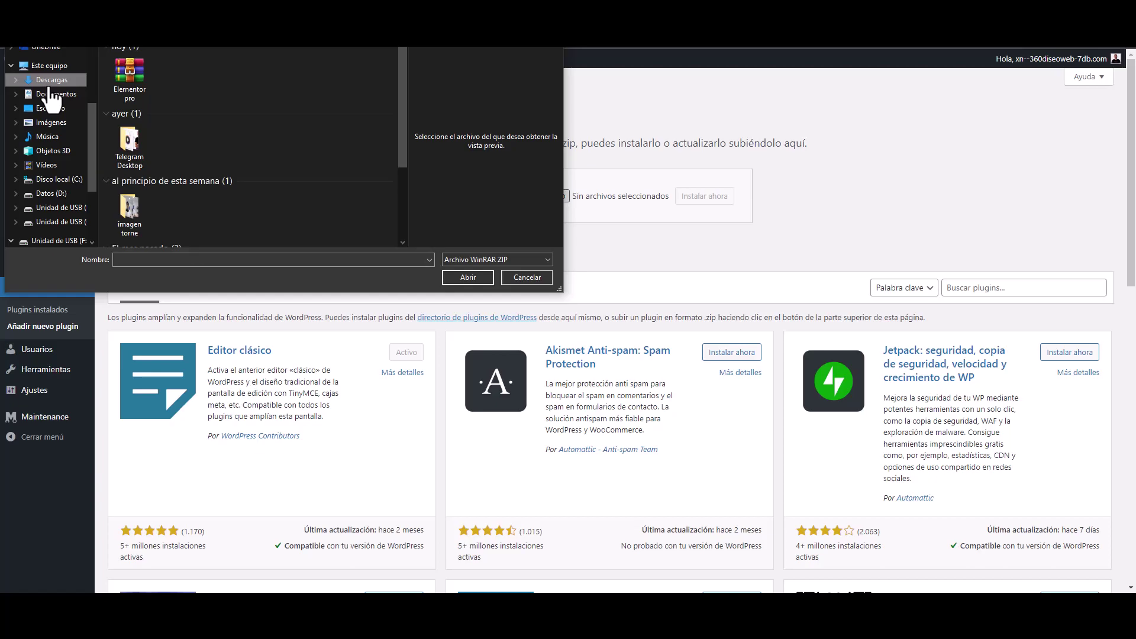
pyautogui.click(129, 77)
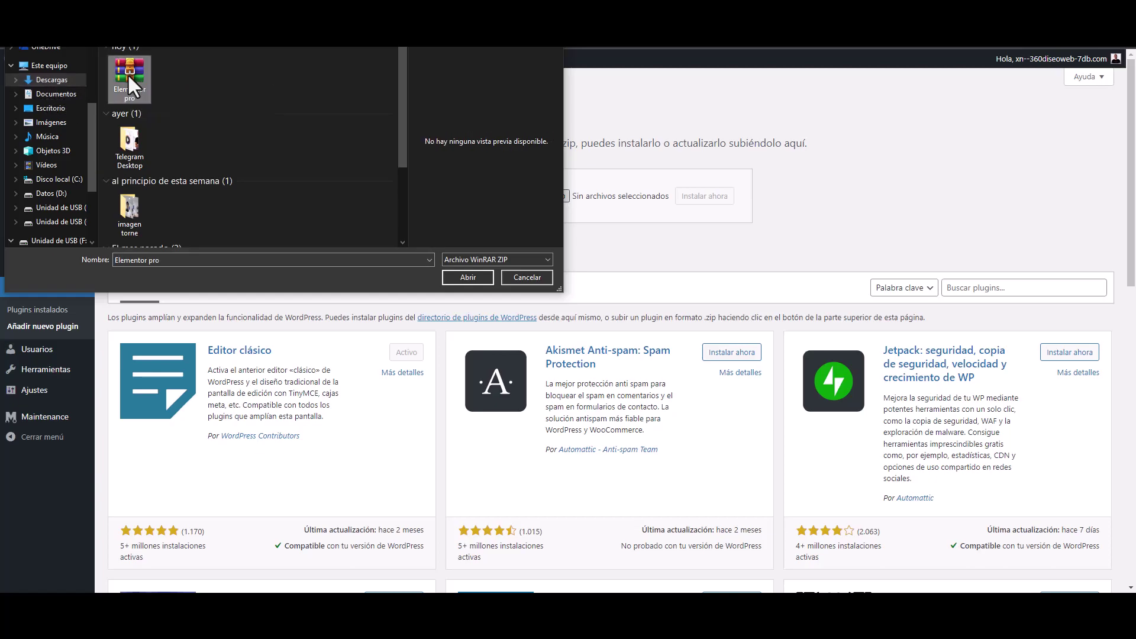
pyautogui.click(486, 278)
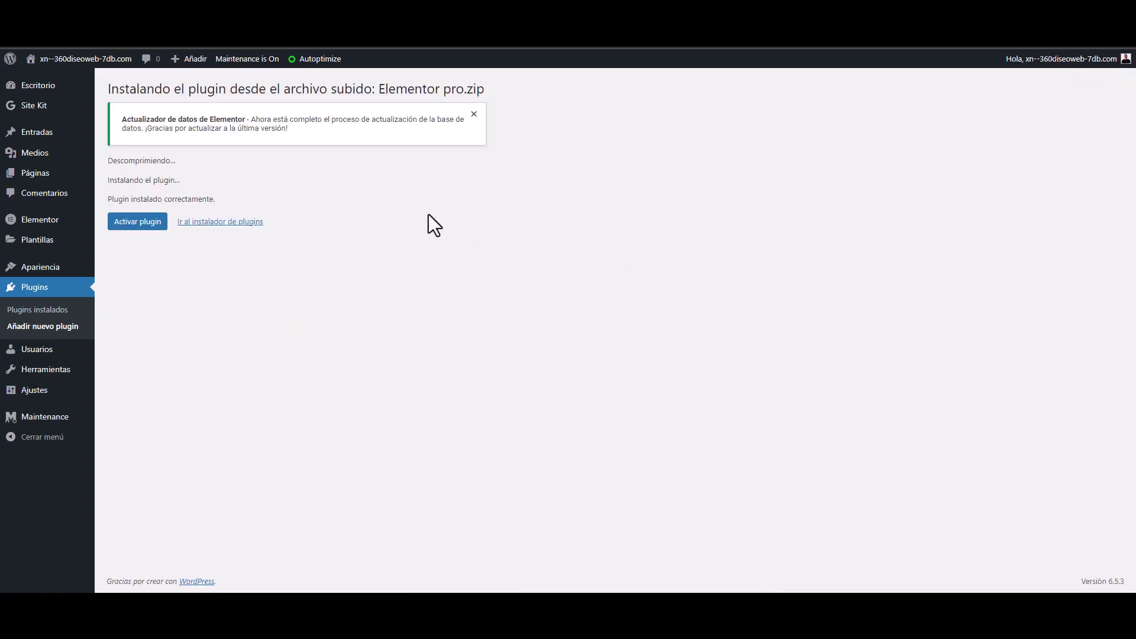
pyautogui.click(132, 224)
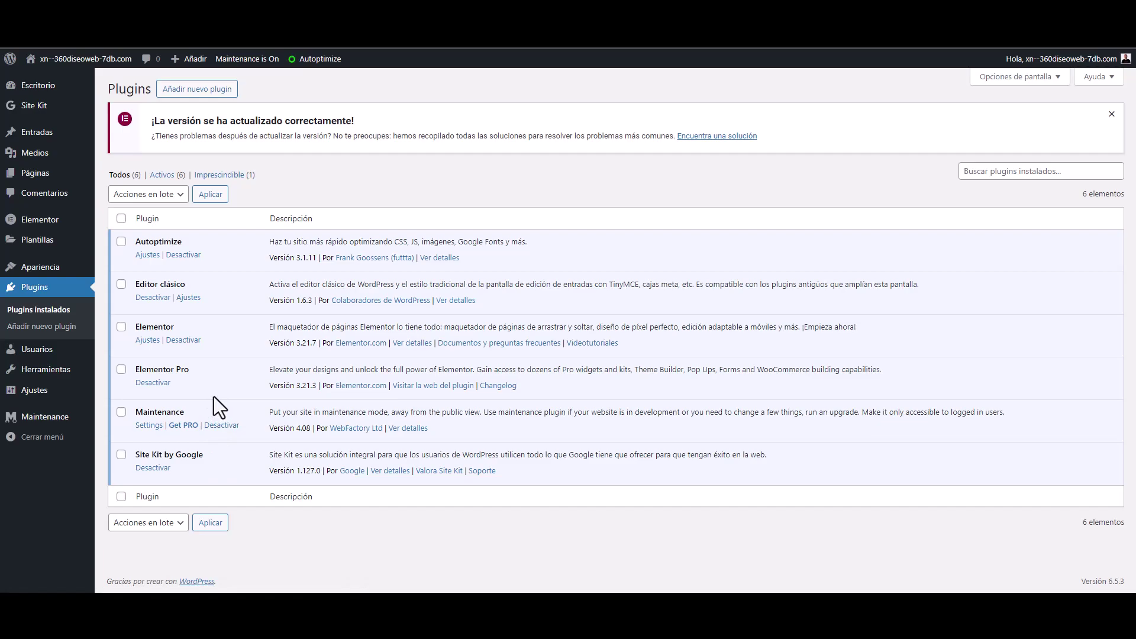
# - Open the Inicio page with Elementor and examine the available widgets, including the Pro, Sitio and Individual groups
pyautogui.click(33, 174)
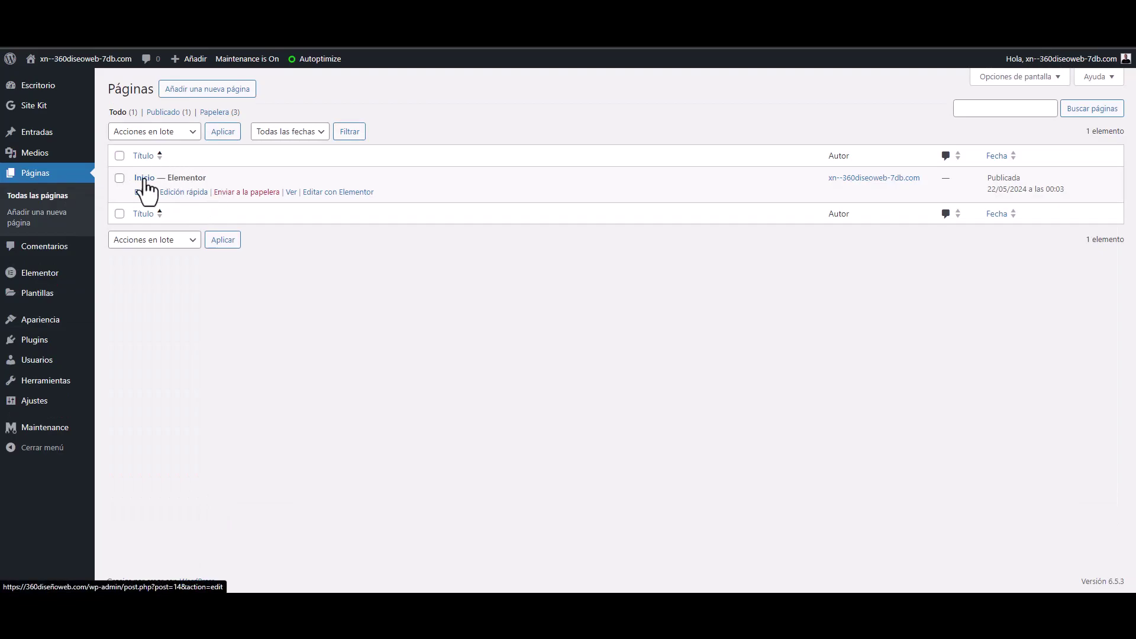
pyautogui.click(323, 191)
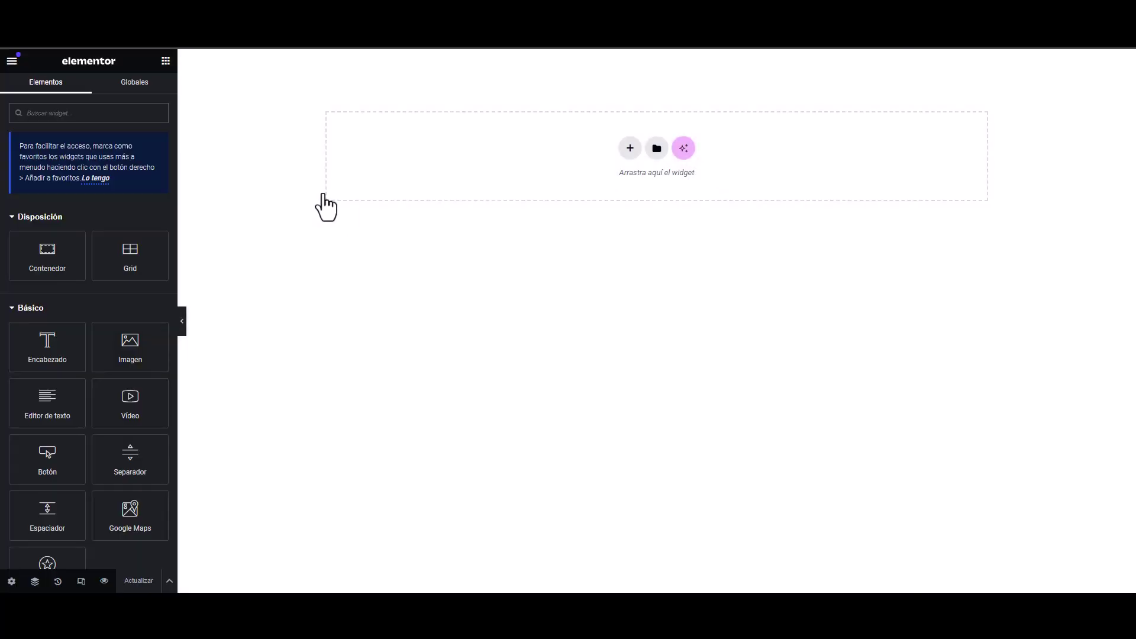
pyautogui.scroll(-6, 81, 300)
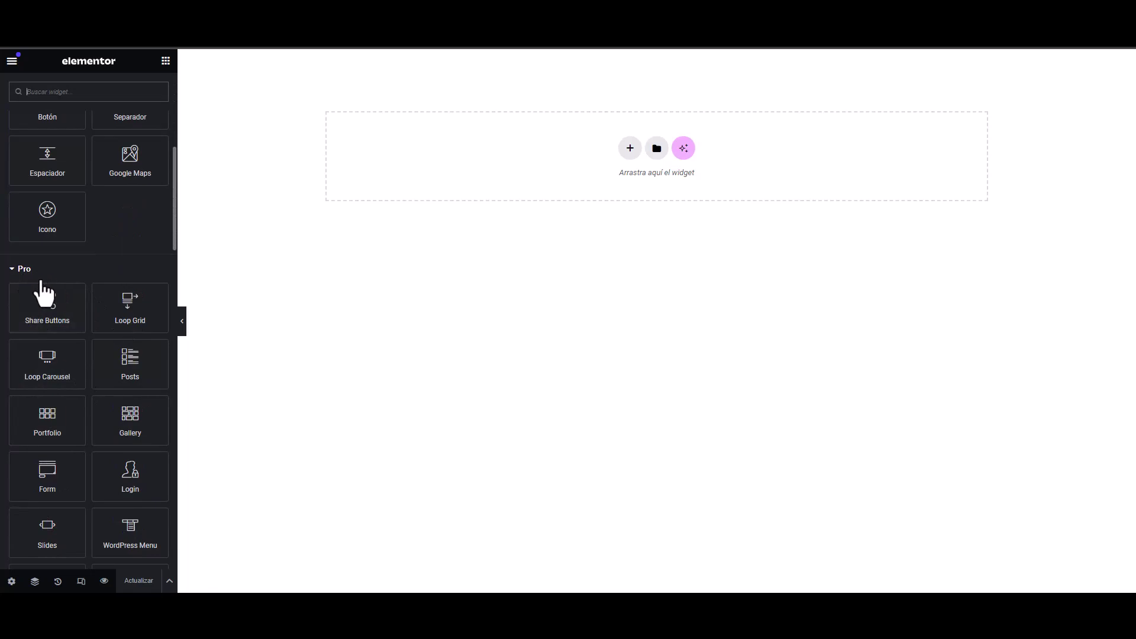
pyautogui.scroll(-15, 68, 361)
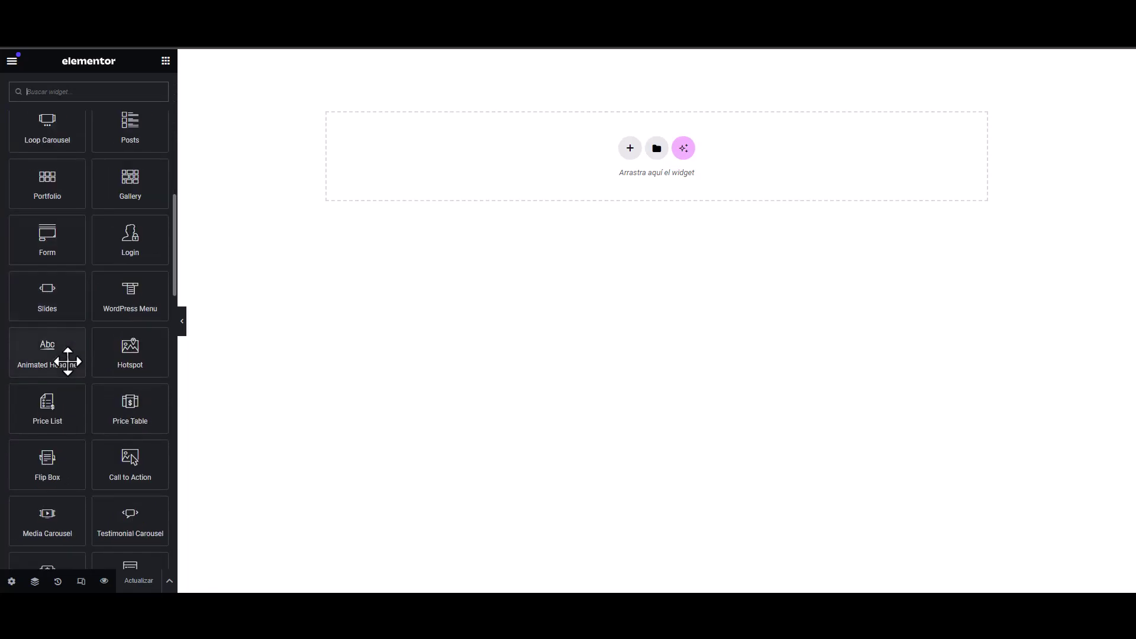
pyautogui.scroll(-9, 65, 358)
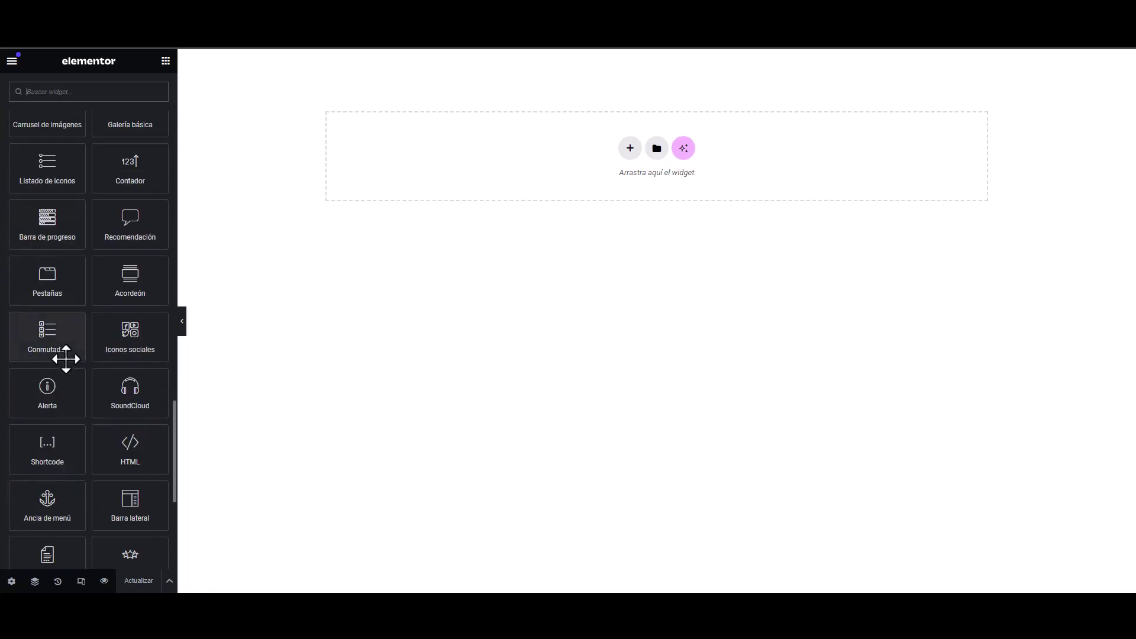
pyautogui.click(13, 438)
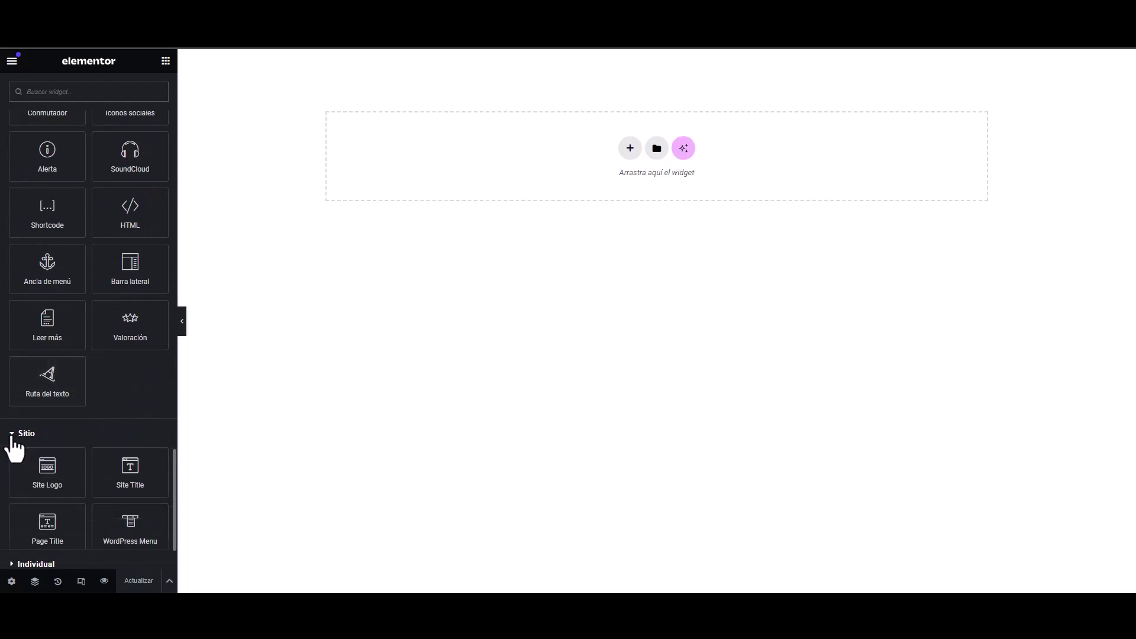
pyautogui.click(13, 437)
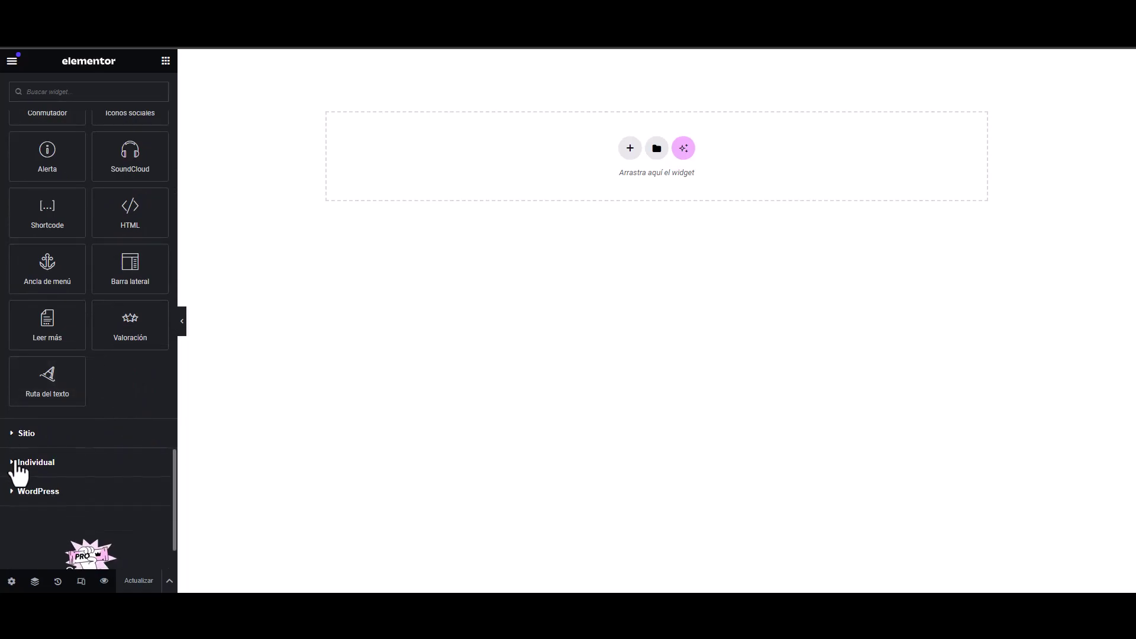
pyautogui.click(13, 463)
pyautogui.scroll(-4, 105, 435)
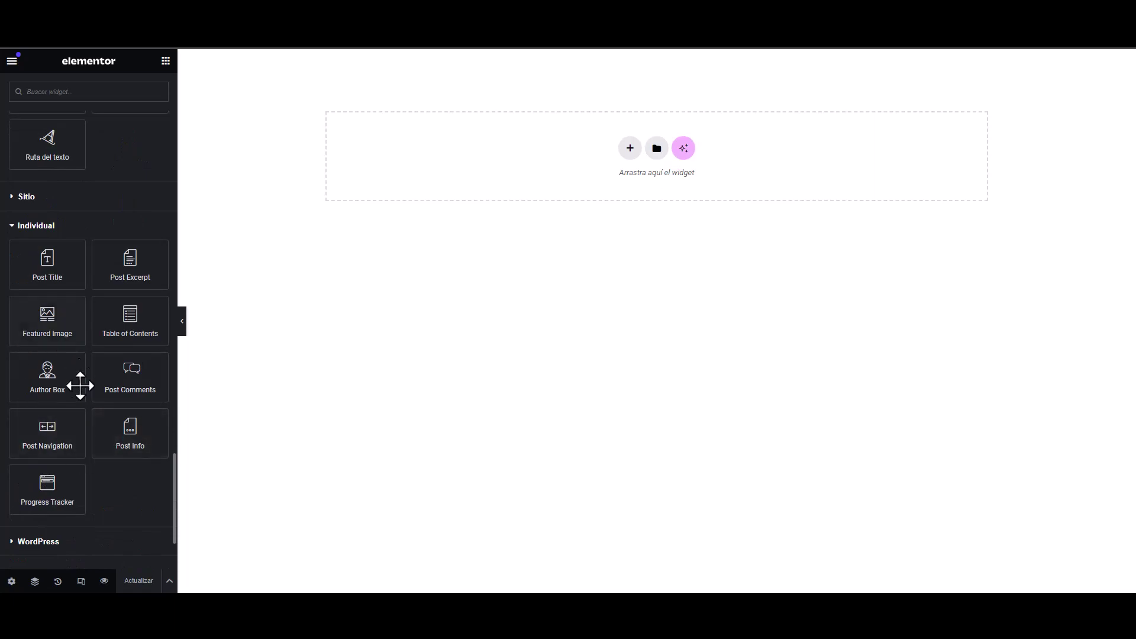
pyautogui.scroll(6, 65, 403)
# - Insert the library block headed "An award-winning full-stack digital marketing studio" into the empty page
pyautogui.click(657, 149)
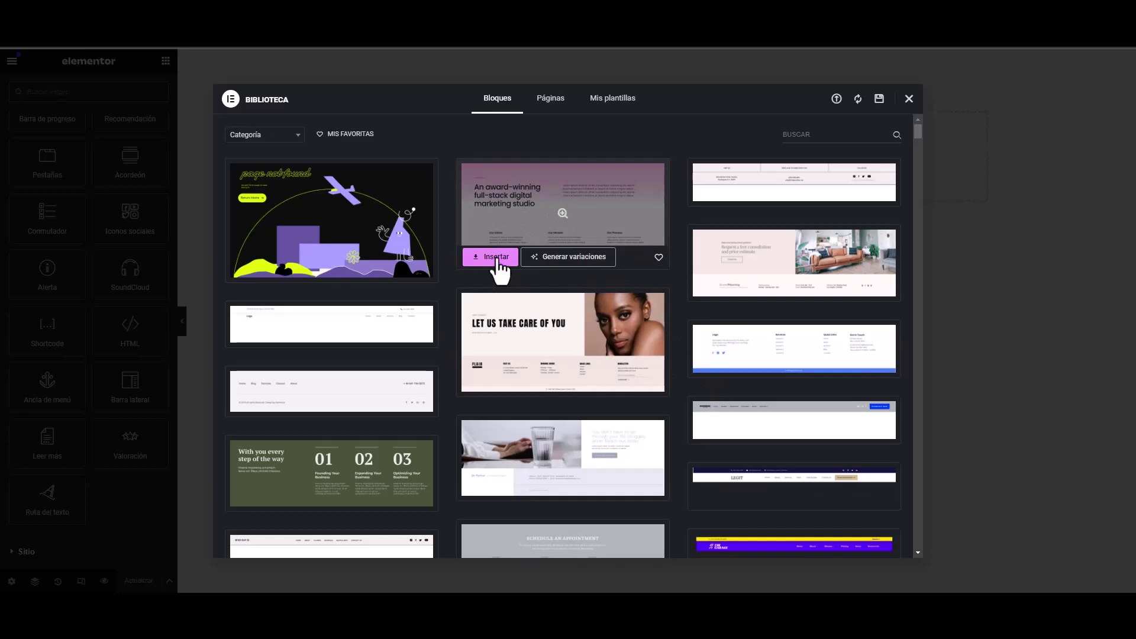
pyautogui.click(499, 258)
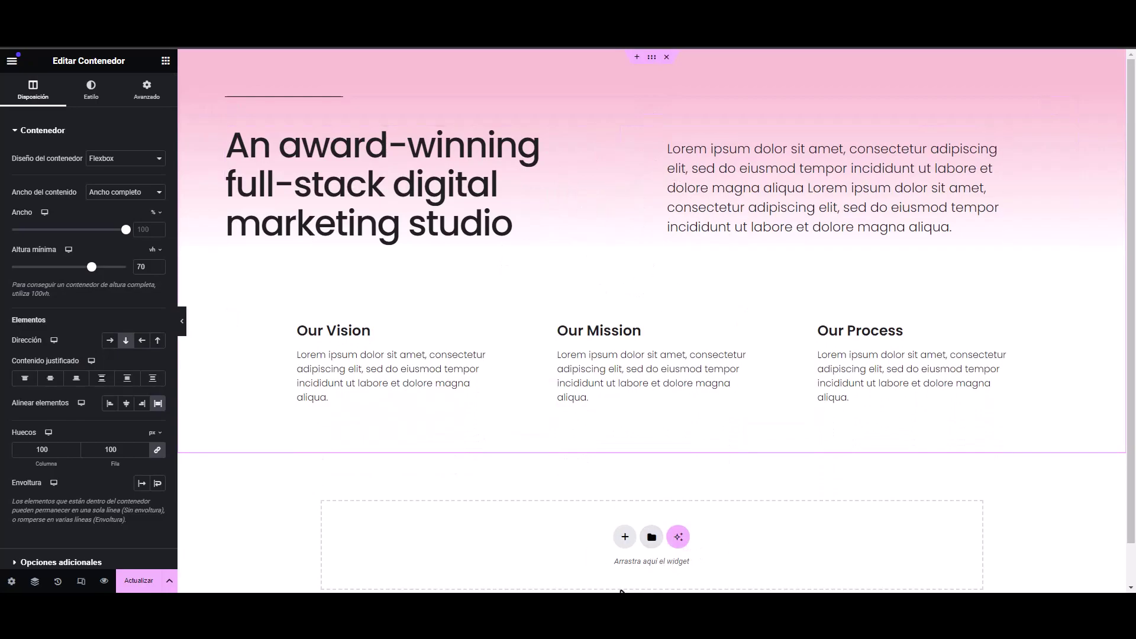
# - Insert the Doctors Online Consultation page template from the library below the marketing studio block, applying its page settings too
pyautogui.click(651, 538)
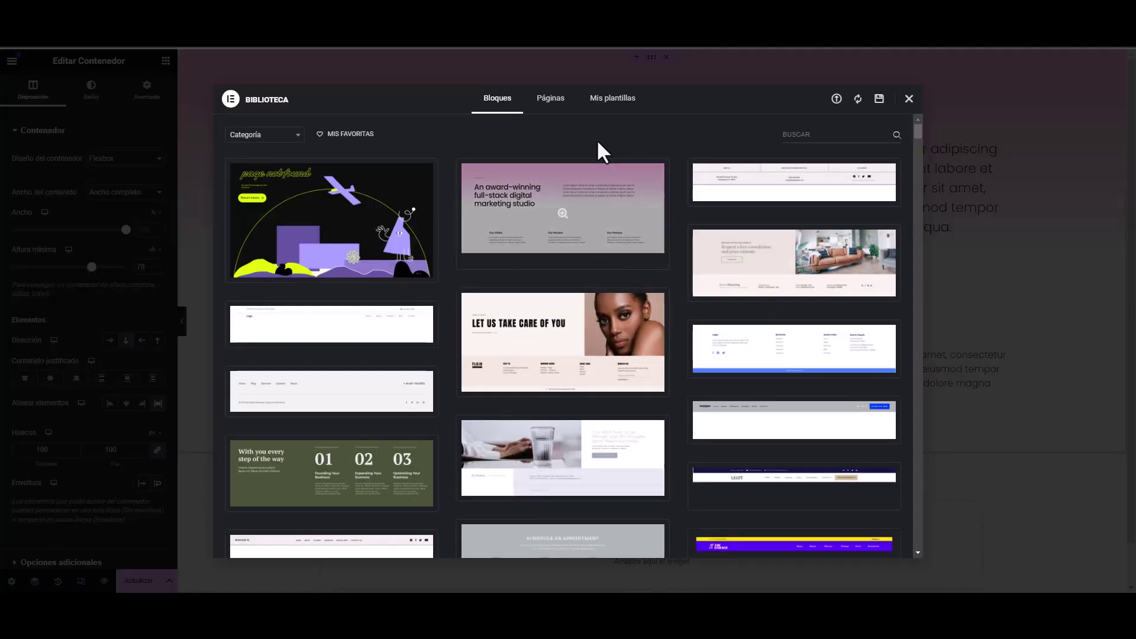
pyautogui.click(553, 99)
pyautogui.scroll(-1, 651, 290)
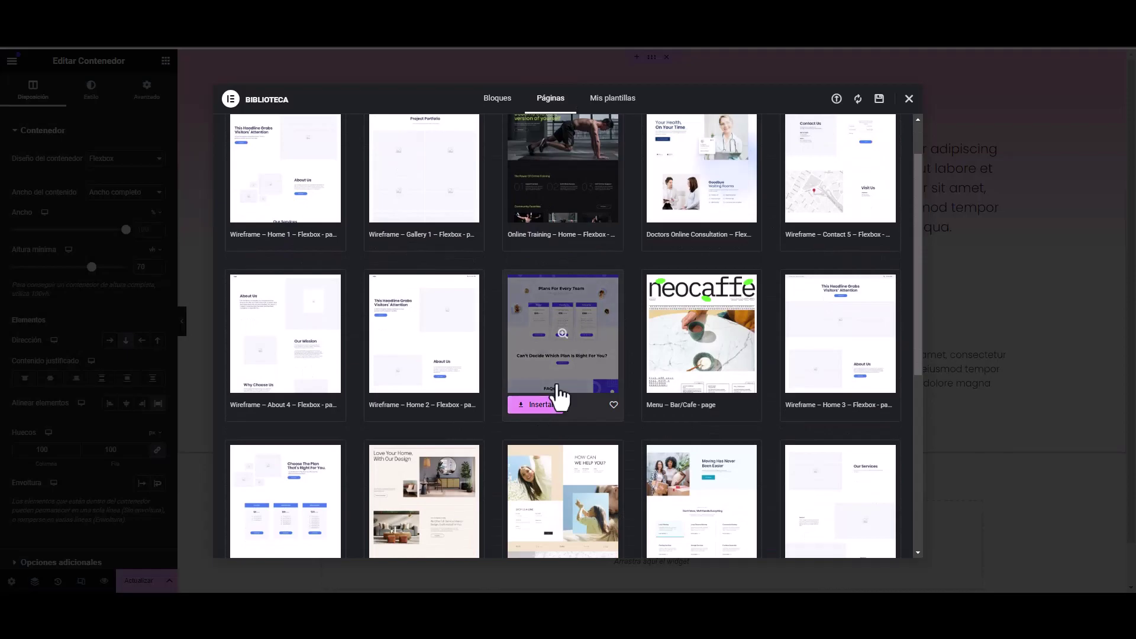
pyautogui.scroll(-4, 621, 326)
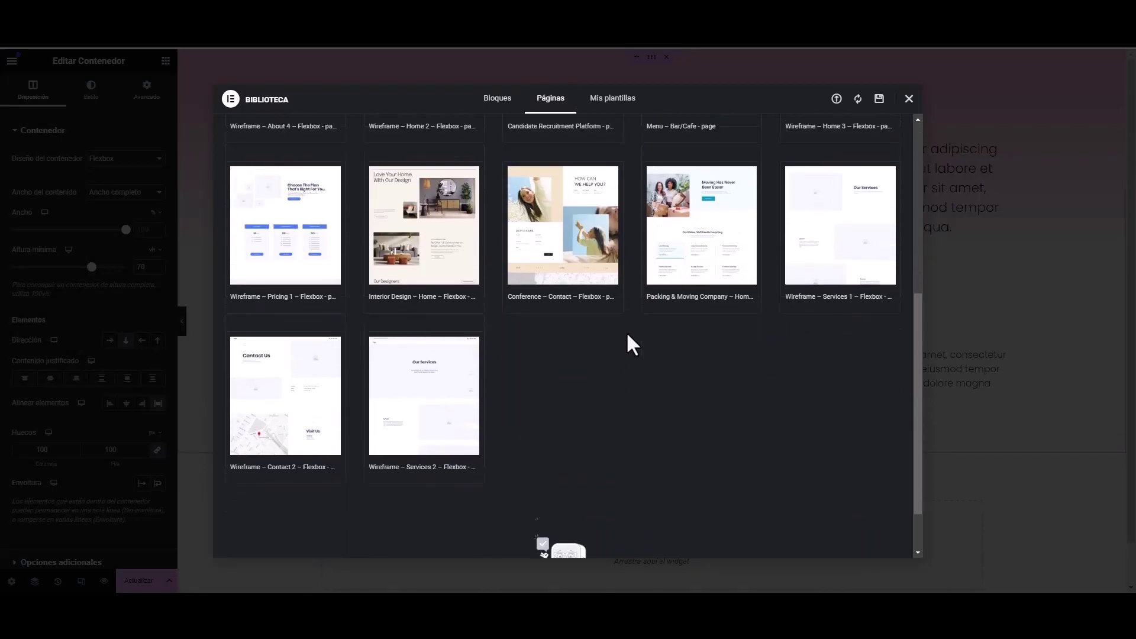
pyautogui.scroll(5, 627, 333)
pyautogui.moveTo(677, 254)
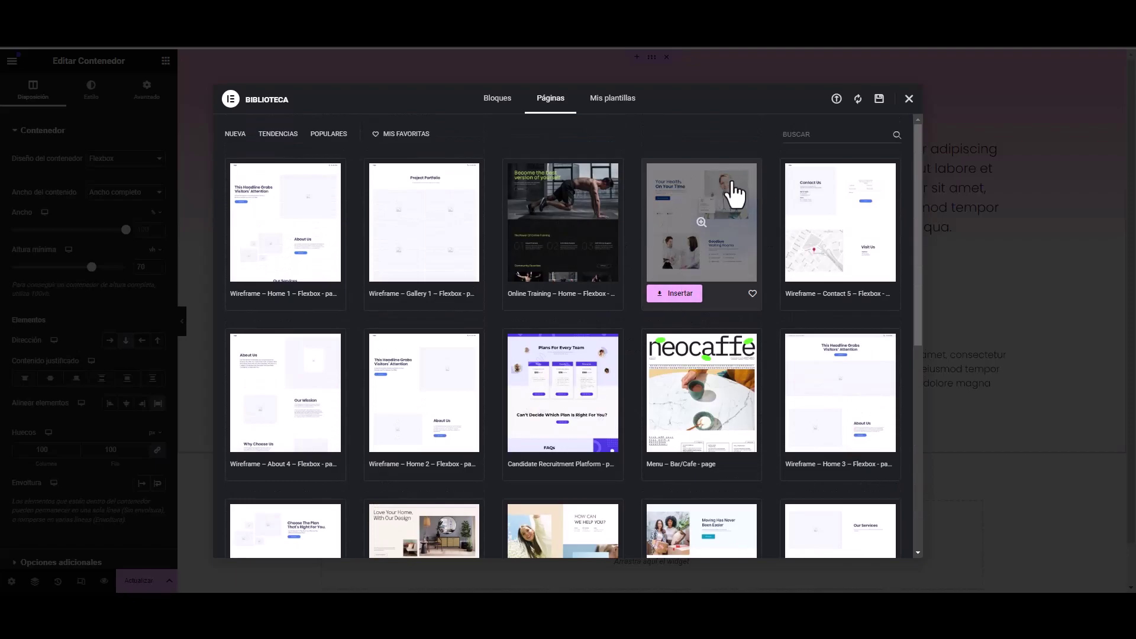
pyautogui.click(681, 293)
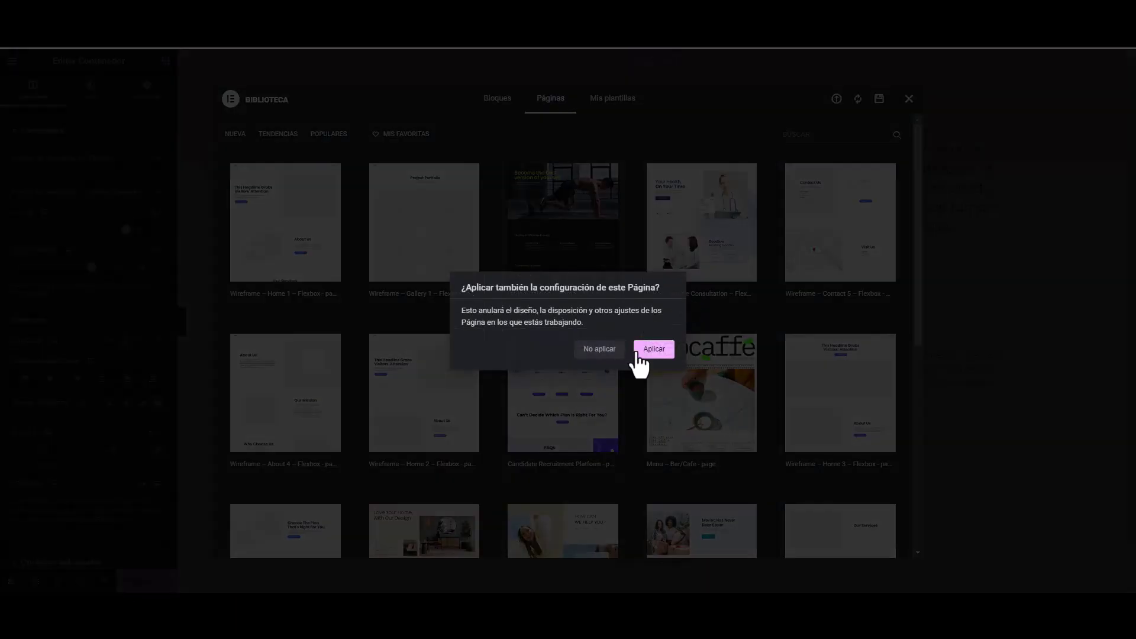
pyautogui.click(654, 350)
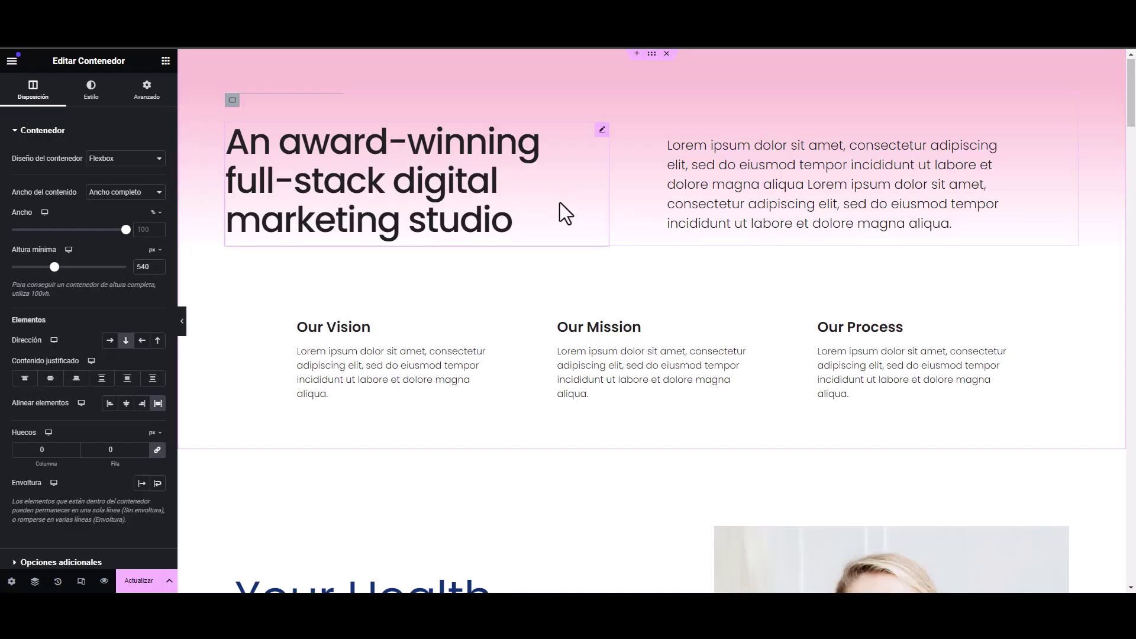
# - Examine the inserted doctors consultation template's sections, from the opening banner down to the user testimonials and back up
pyautogui.scroll(-9, 624, 184)
pyautogui.scroll(-15, 624, 184)
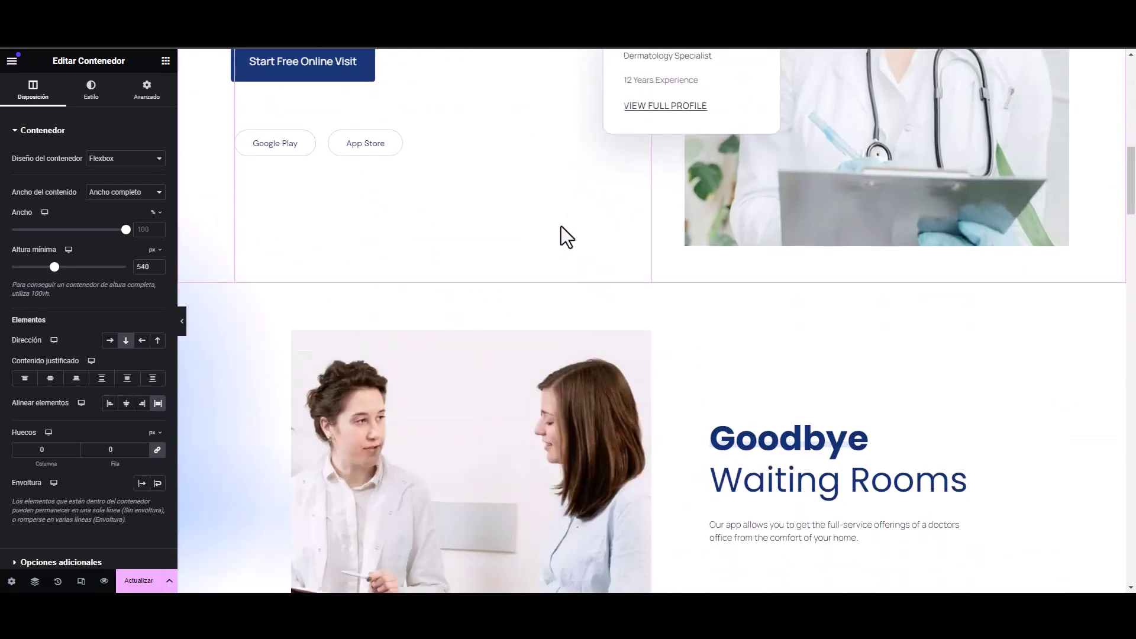
pyautogui.scroll(-15, 657, 290)
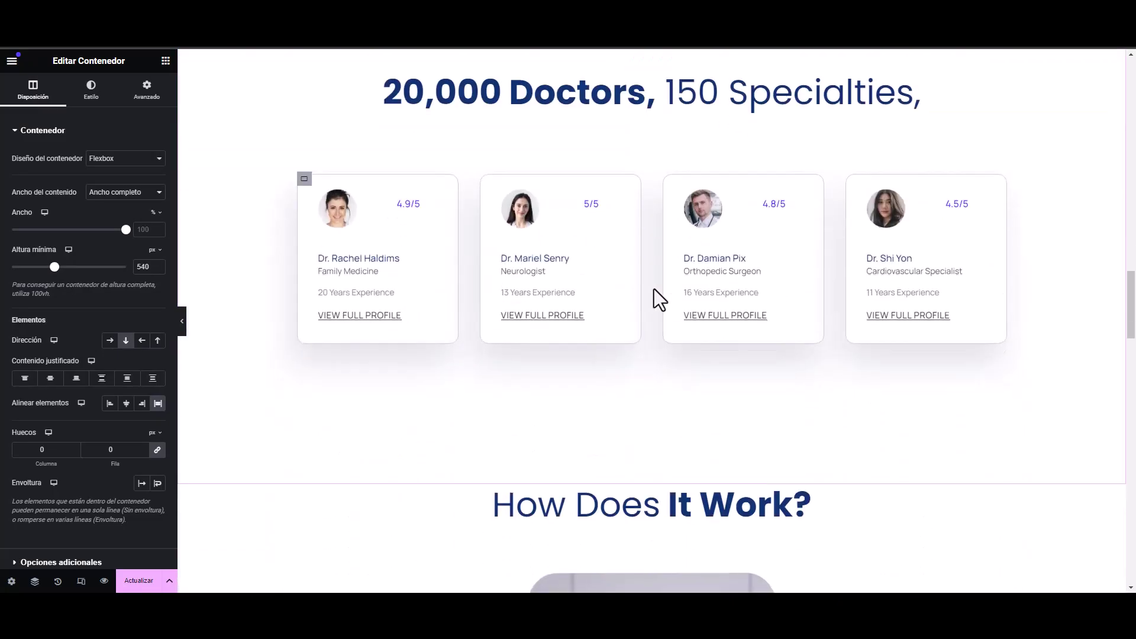
pyautogui.scroll(-9, 489, 325)
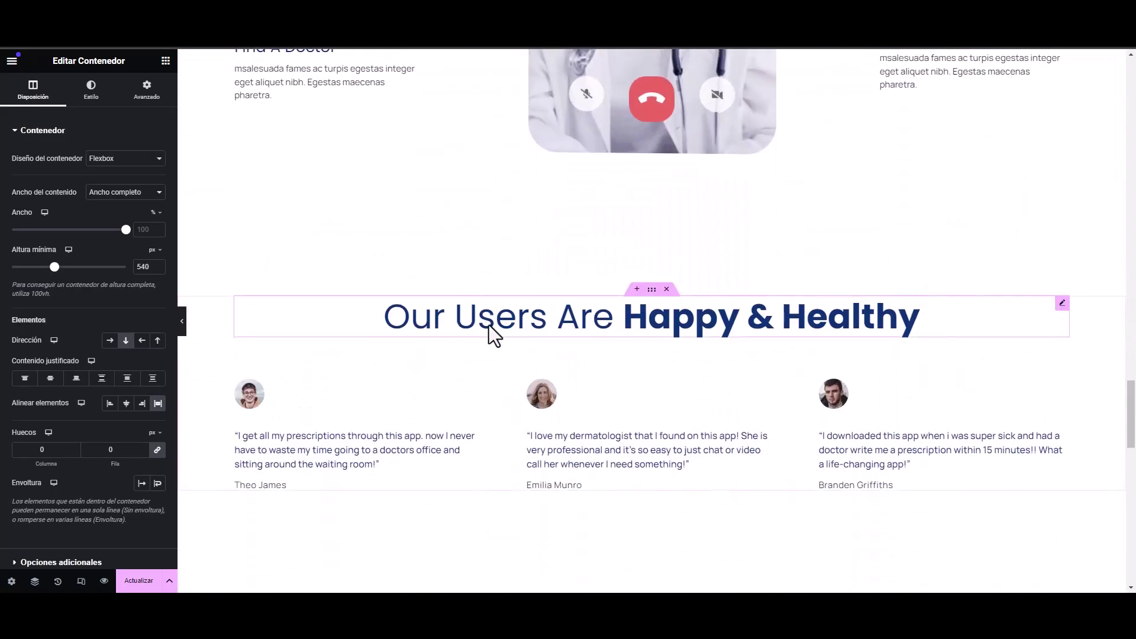
pyautogui.scroll(7, 489, 322)
pyautogui.scroll(10, 490, 322)
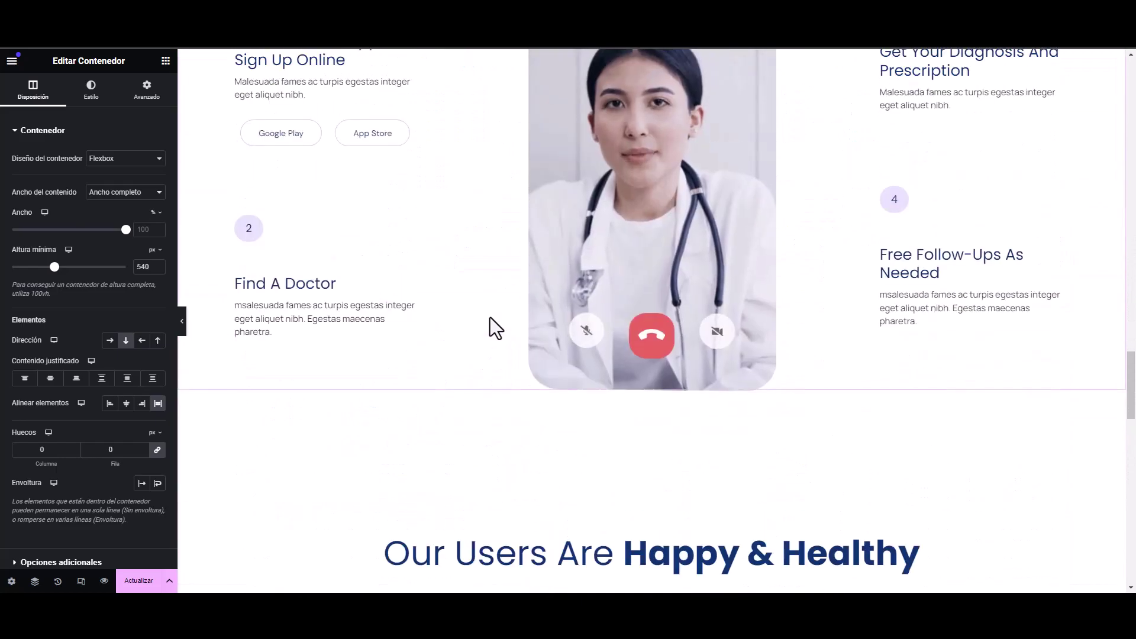
pyautogui.scroll(13, 490, 318)
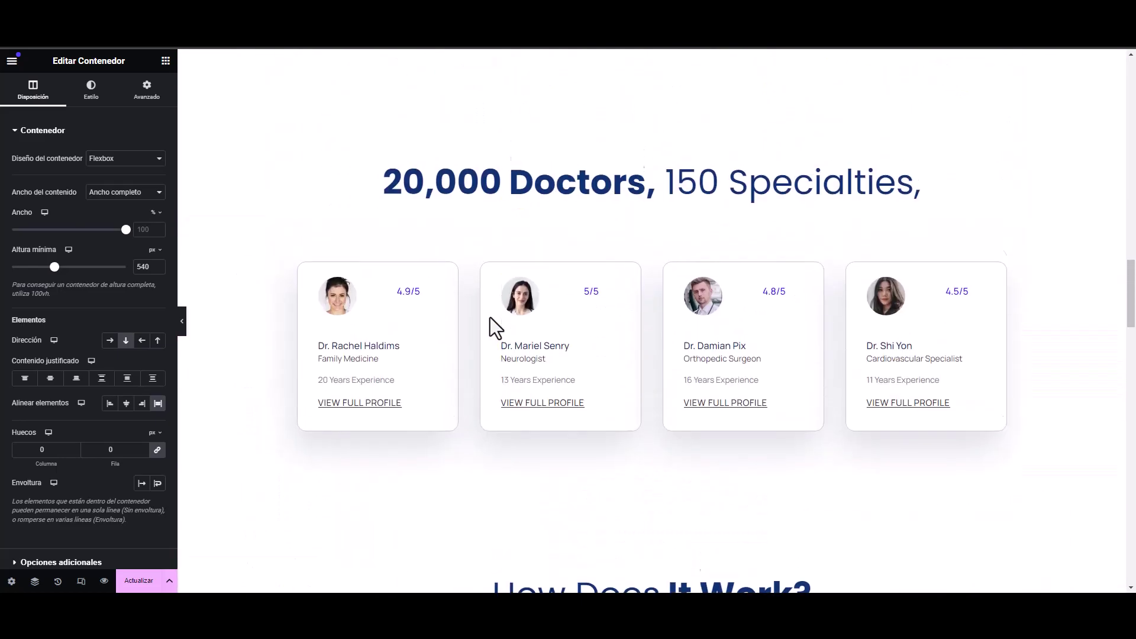
pyautogui.scroll(4, 472, 307)
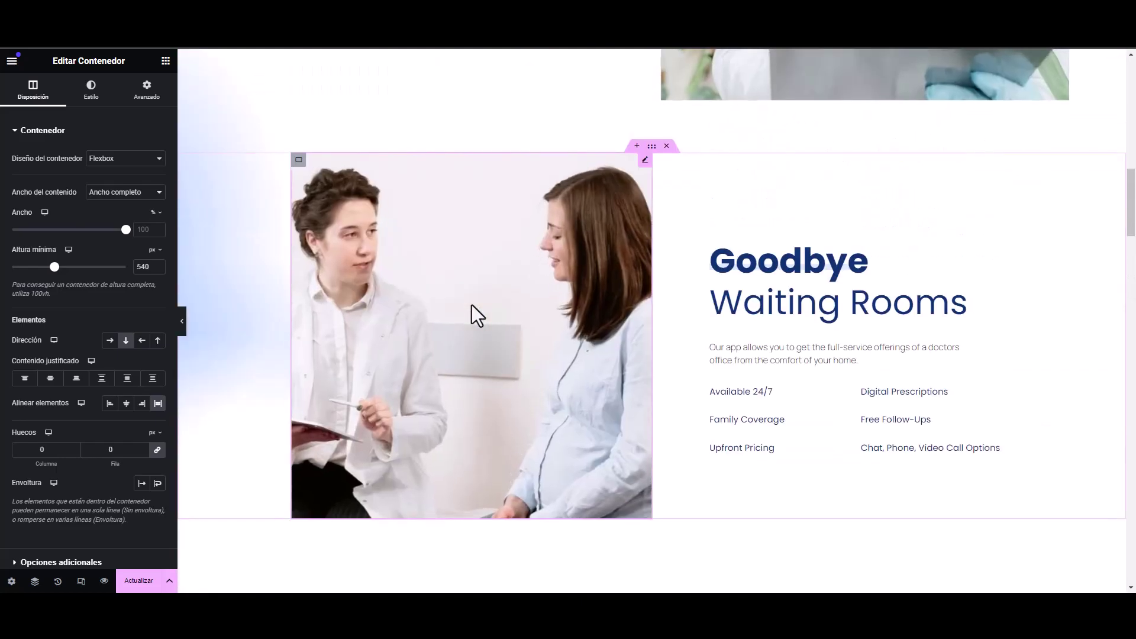